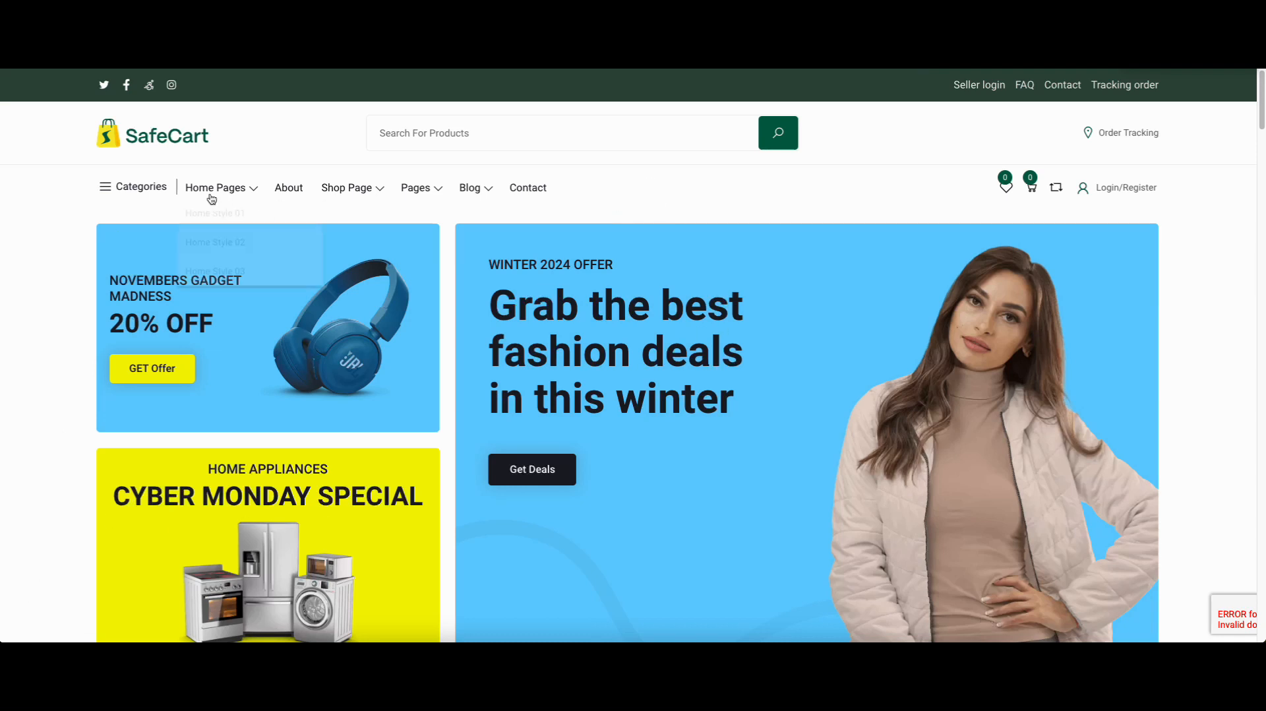
- Examine the storefront's main navigation entries and the submenus under Home Pages, Shop Page and Blog
{"action": "mouse_move", "coordinate": [218, 192]}
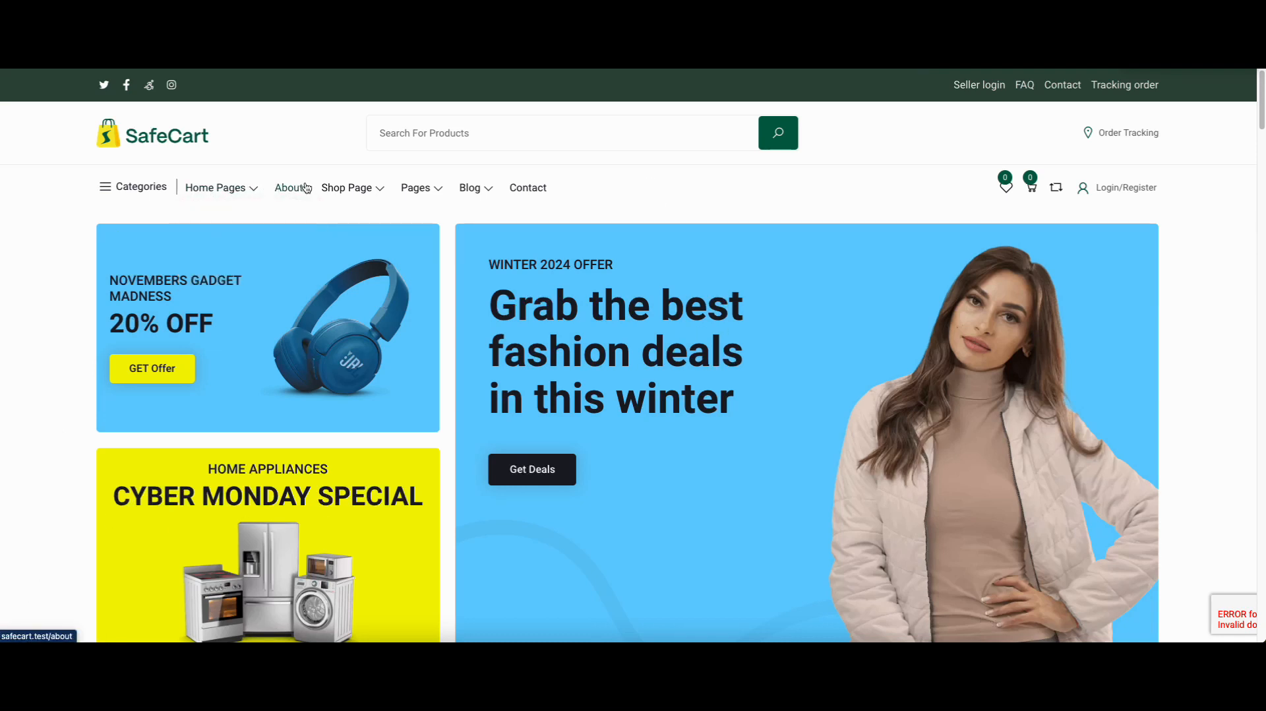
{"action": "mouse_move", "coordinate": [353, 192]}
{"action": "mouse_move", "coordinate": [470, 191]}
{"action": "mouse_move", "coordinate": [276, 194]}
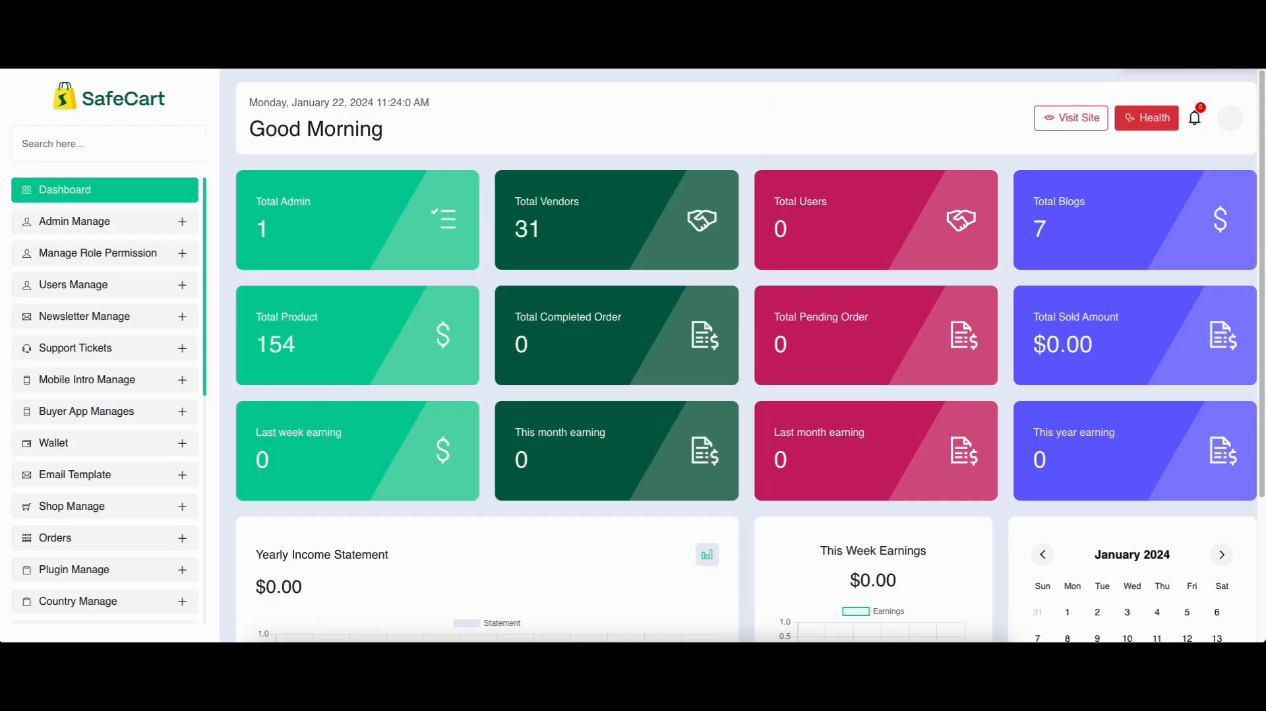
- Search the admin navigation for "menu" and open the All Menus page
{"action": "left_click", "coordinate": [167, 151]}
{"action": "type", "text": "menu"}
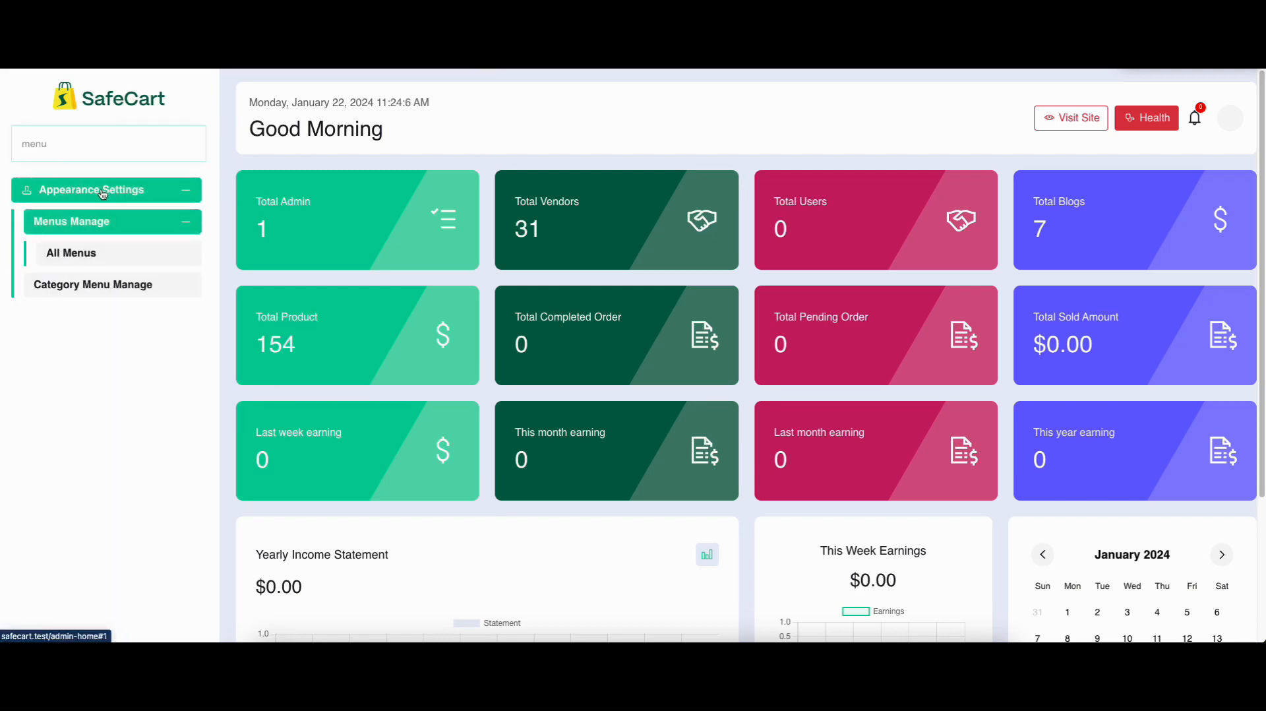
{"action": "left_click", "coordinate": [71, 257]}
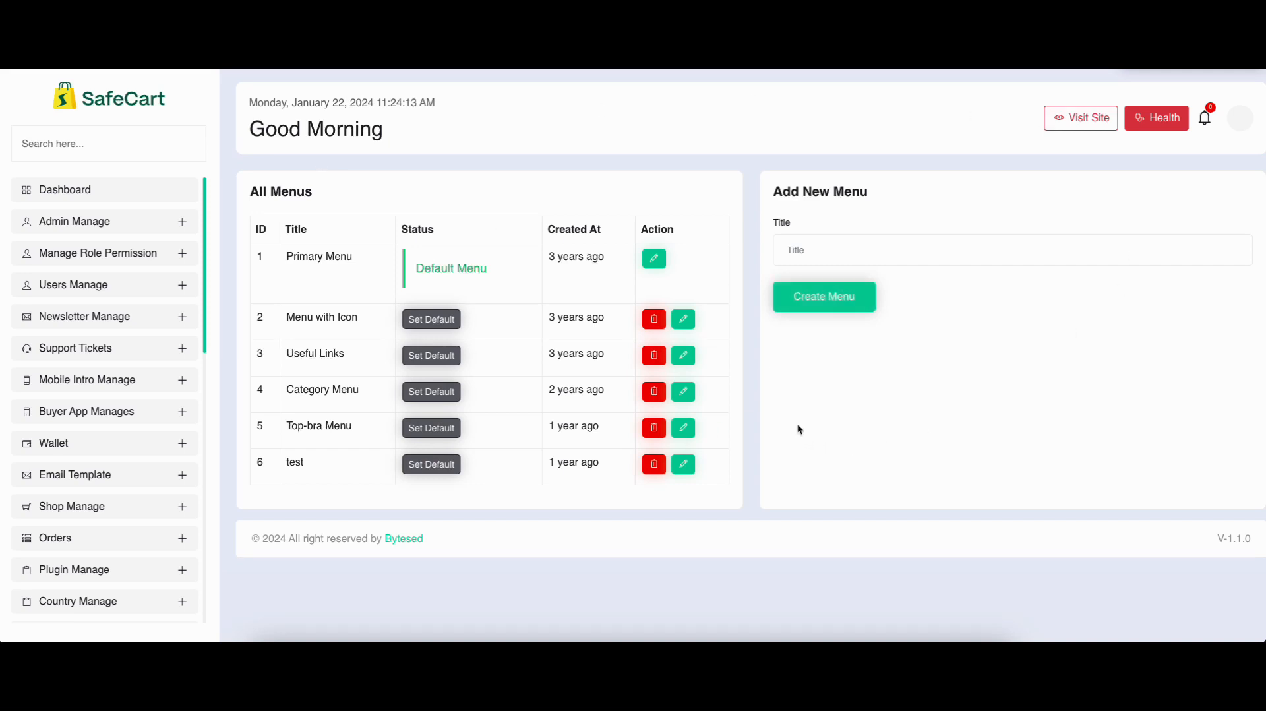
- Review the Add New Menu form, the All Menus list and the default menu marking, and compare them with the storefront navigation
{"action": "left_click_drag", "start_coordinate": [777, 192], "coordinate": [900, 201]}
{"action": "left_click", "coordinate": [832, 239]}
{"action": "left_click_drag", "start_coordinate": [251, 196], "coordinate": [328, 194]}
{"action": "left_click", "coordinate": [355, 193]}
{"action": "left_click_drag", "start_coordinate": [415, 269], "coordinate": [490, 271]}
{"action": "left_click", "coordinate": [490, 272]}
{"action": "left_click_drag", "start_coordinate": [415, 269], "coordinate": [486, 269]}
{"action": "left_click", "coordinate": [507, 276]}
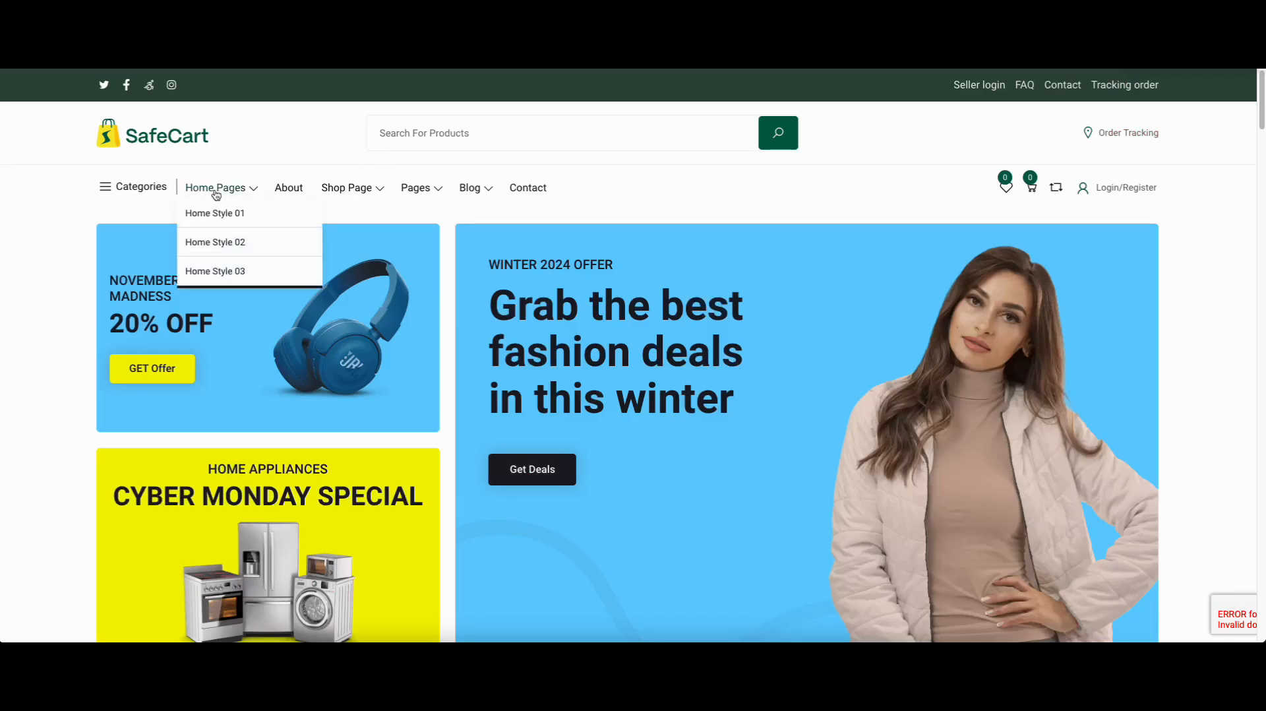
{"action": "mouse_move", "coordinate": [366, 188]}
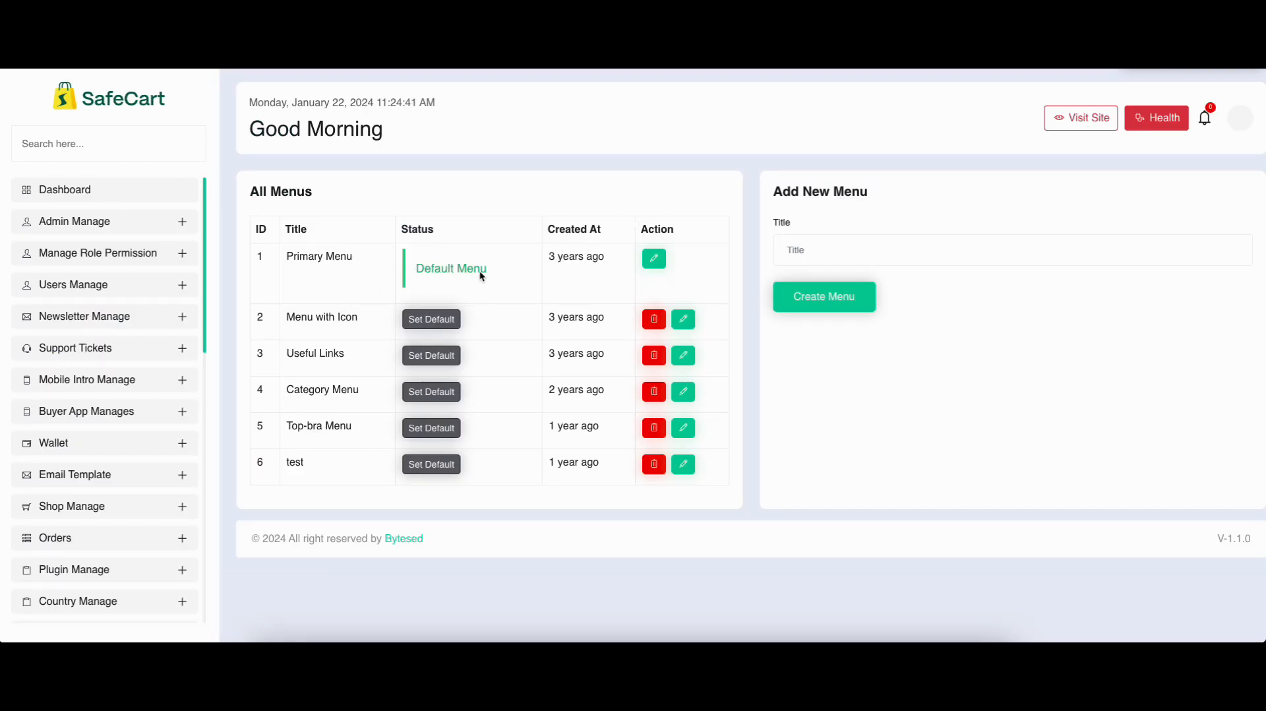
- Open the Primary Menu for editing and look through its edit page
{"action": "left_click", "coordinate": [655, 260]}
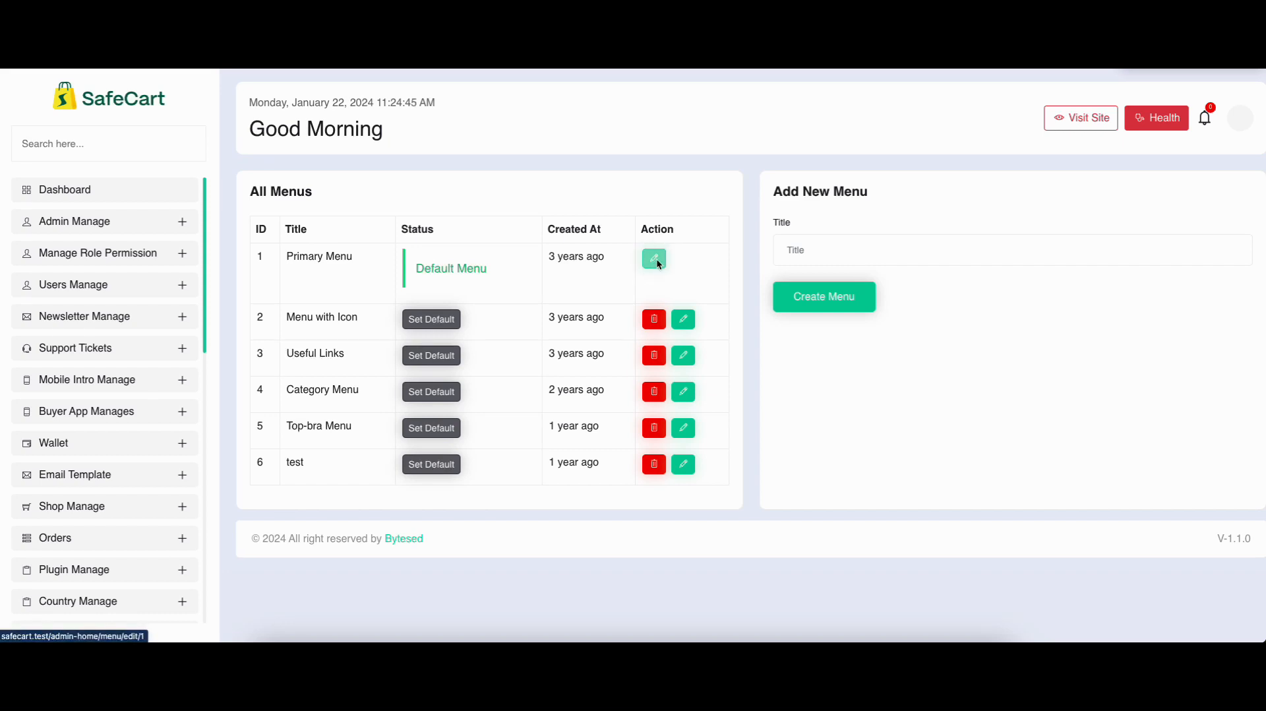
{"action": "scroll", "coordinate": [390, 245], "scroll_direction": "down", "scroll_amount": 3}
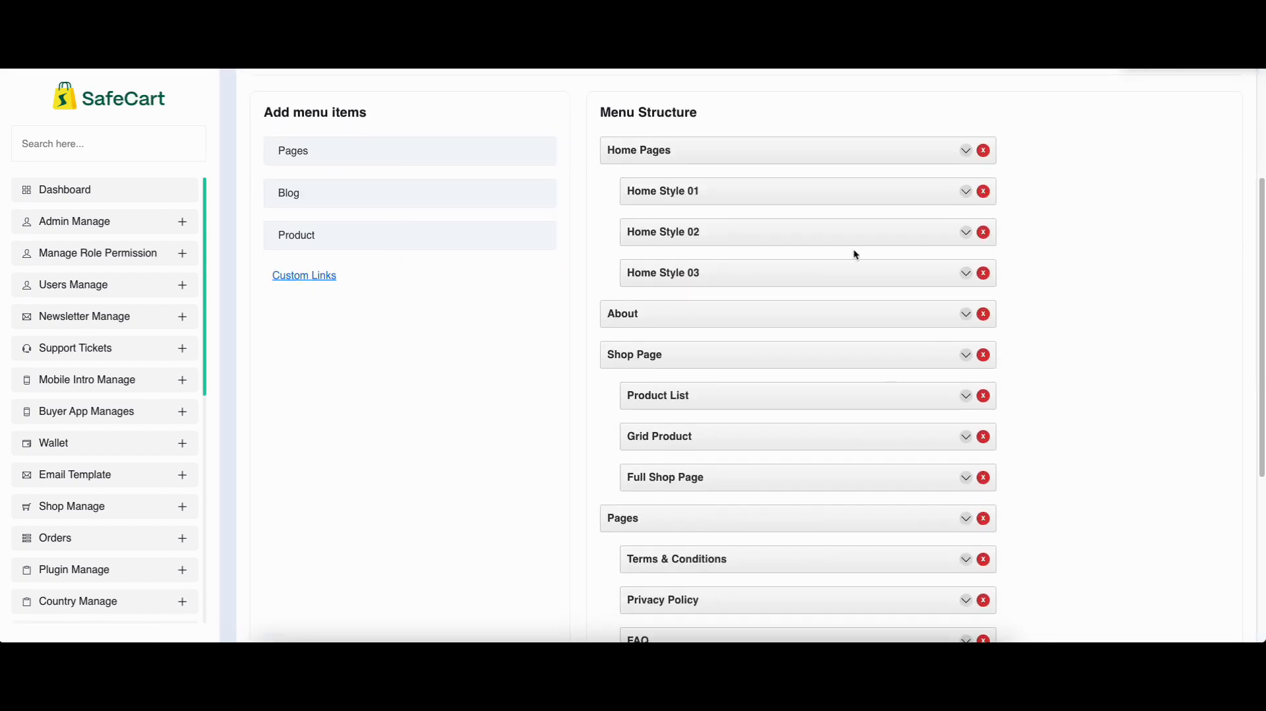
{"action": "scroll", "coordinate": [917, 234], "scroll_direction": "down", "scroll_amount": 5}
{"action": "scroll", "coordinate": [912, 236], "scroll_direction": "up", "scroll_amount": 5}
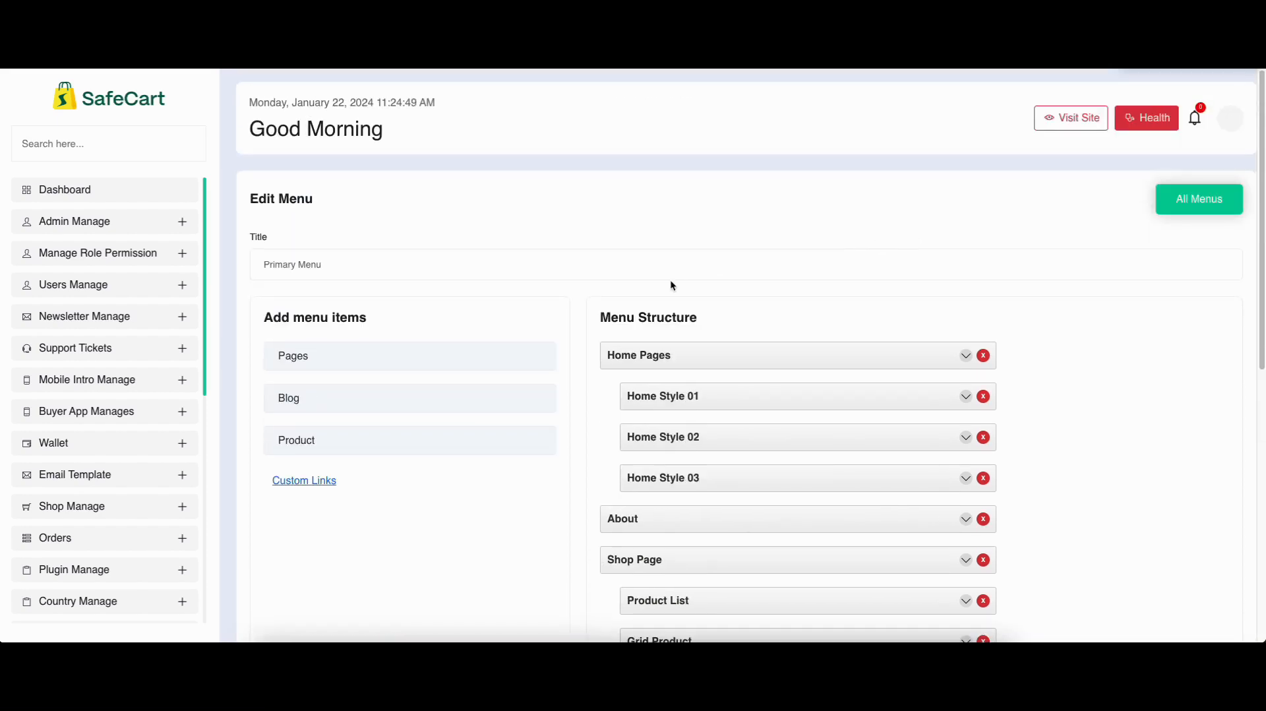
- Examine the Primary Menu's structure with its nested entries and the item types available for adding
{"action": "scroll", "coordinate": [679, 297], "scroll_direction": "down", "scroll_amount": 2}
{"action": "left_click_drag", "start_coordinate": [591, 237], "coordinate": [706, 224]}
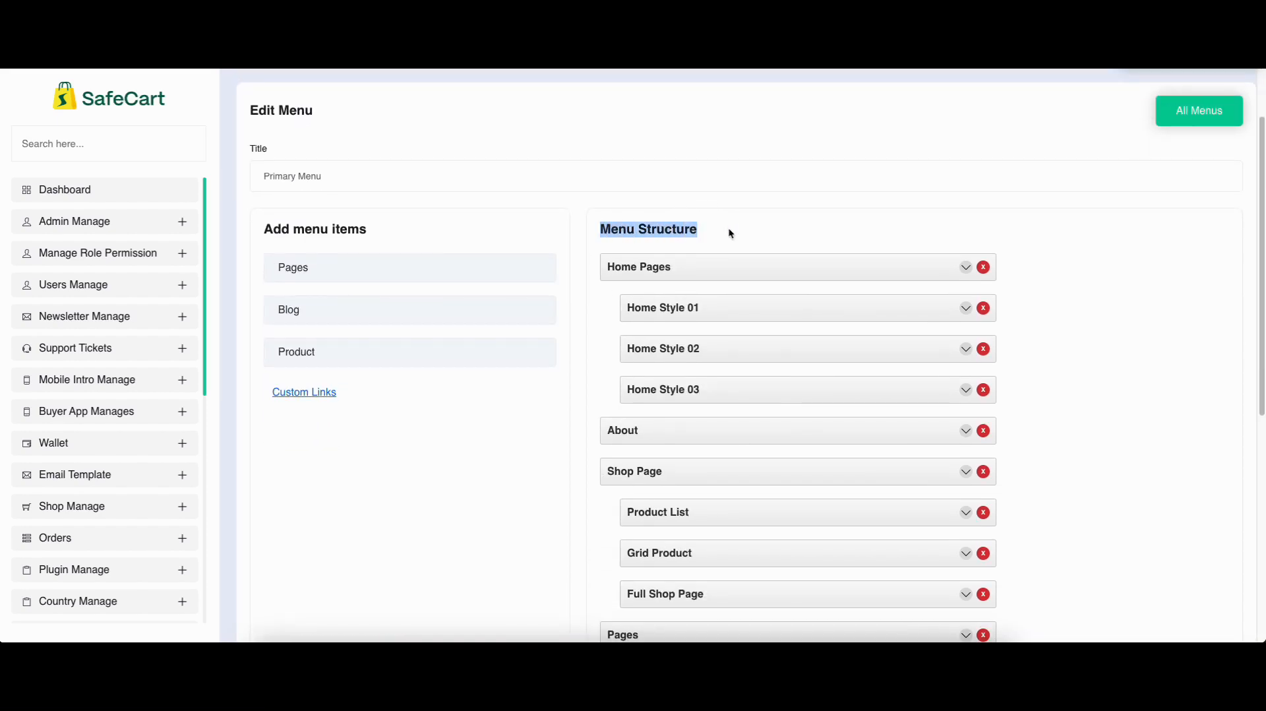
{"action": "scroll", "coordinate": [768, 224], "scroll_direction": "down", "scroll_amount": 2}
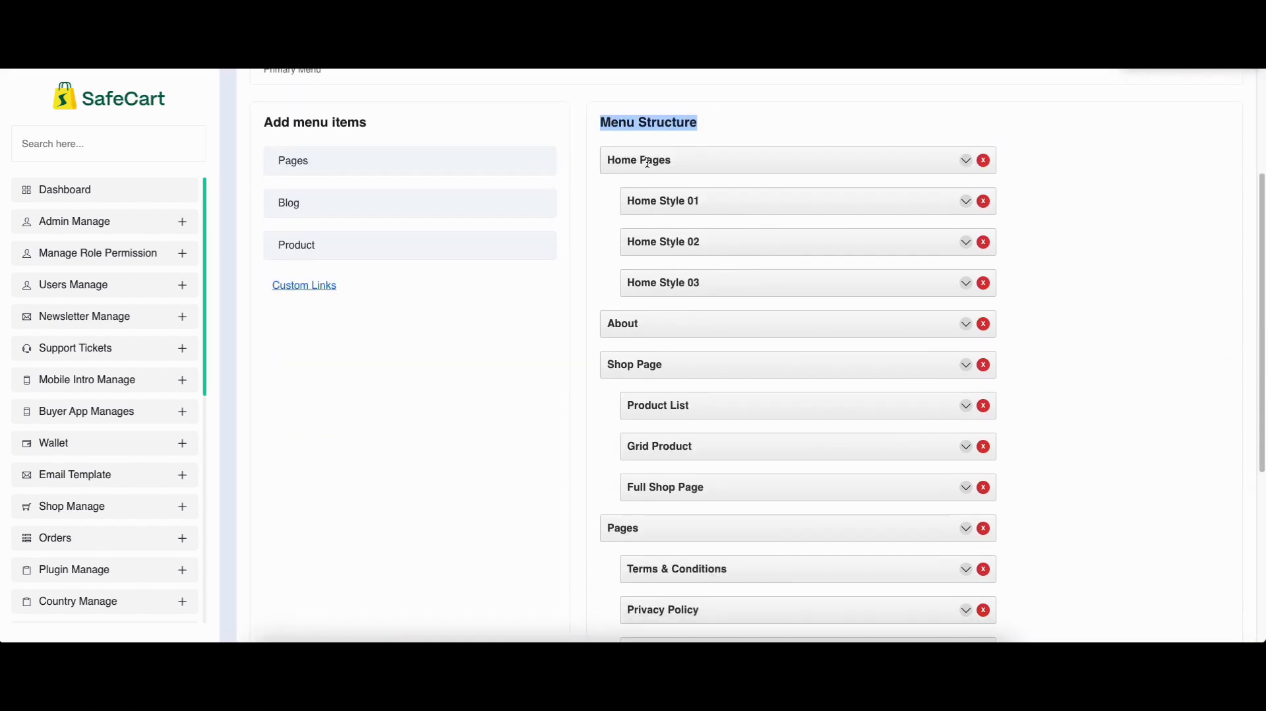
{"action": "scroll", "coordinate": [683, 251], "scroll_direction": "down", "scroll_amount": 5}
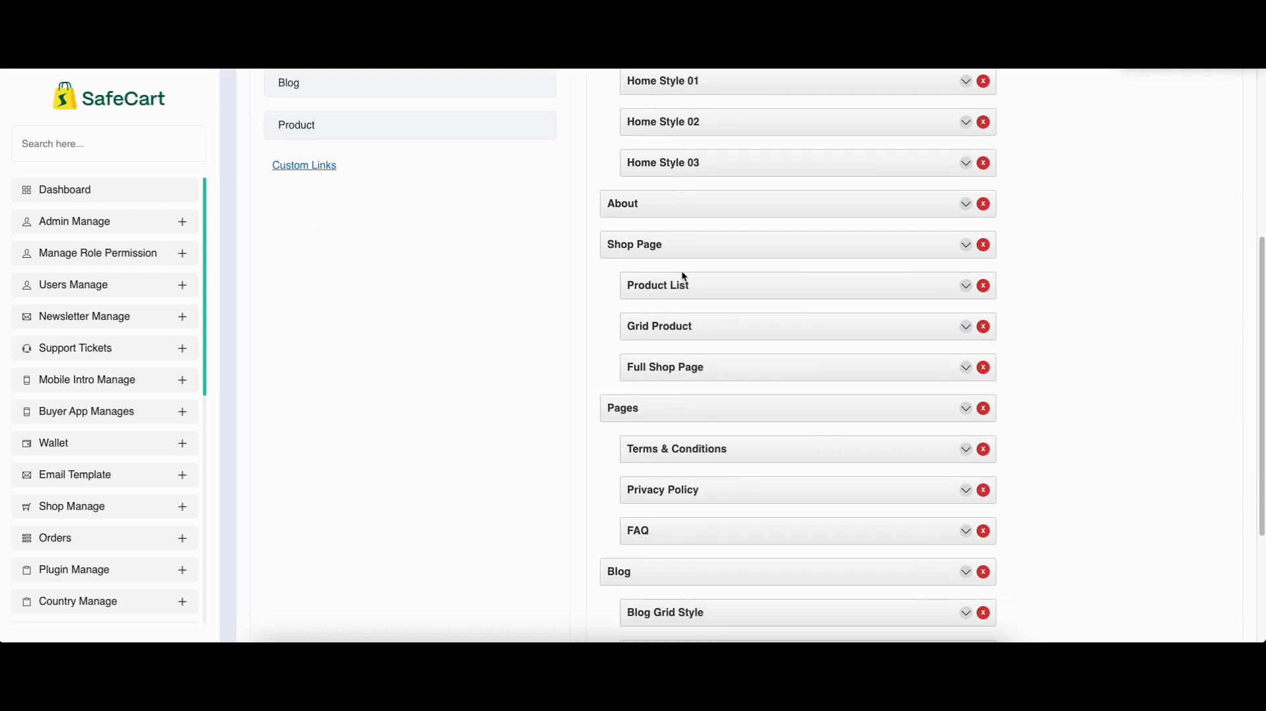
{"action": "scroll", "coordinate": [708, 480], "scroll_direction": "up", "scroll_amount": 8}
{"action": "left_click", "coordinate": [780, 315]}
{"action": "scroll", "coordinate": [714, 359], "scroll_direction": "down", "scroll_amount": 1}
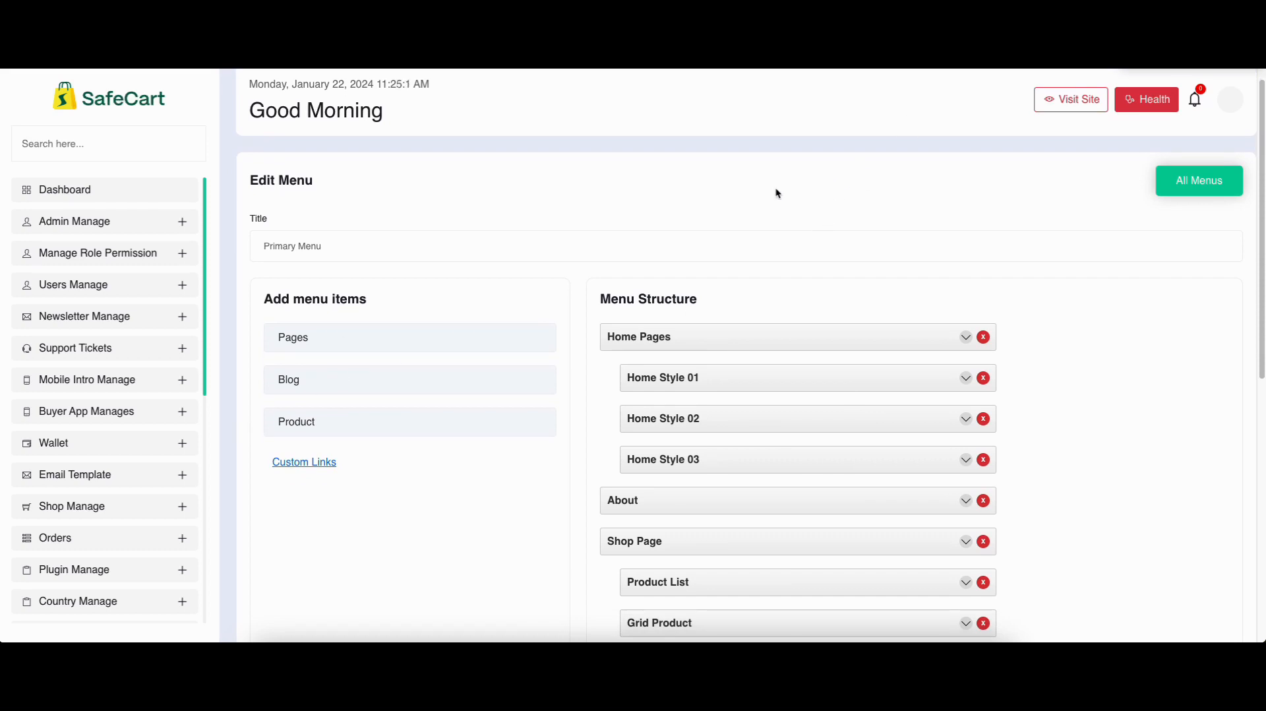
{"action": "scroll", "coordinate": [988, 259], "scroll_direction": "down", "scroll_amount": 3}
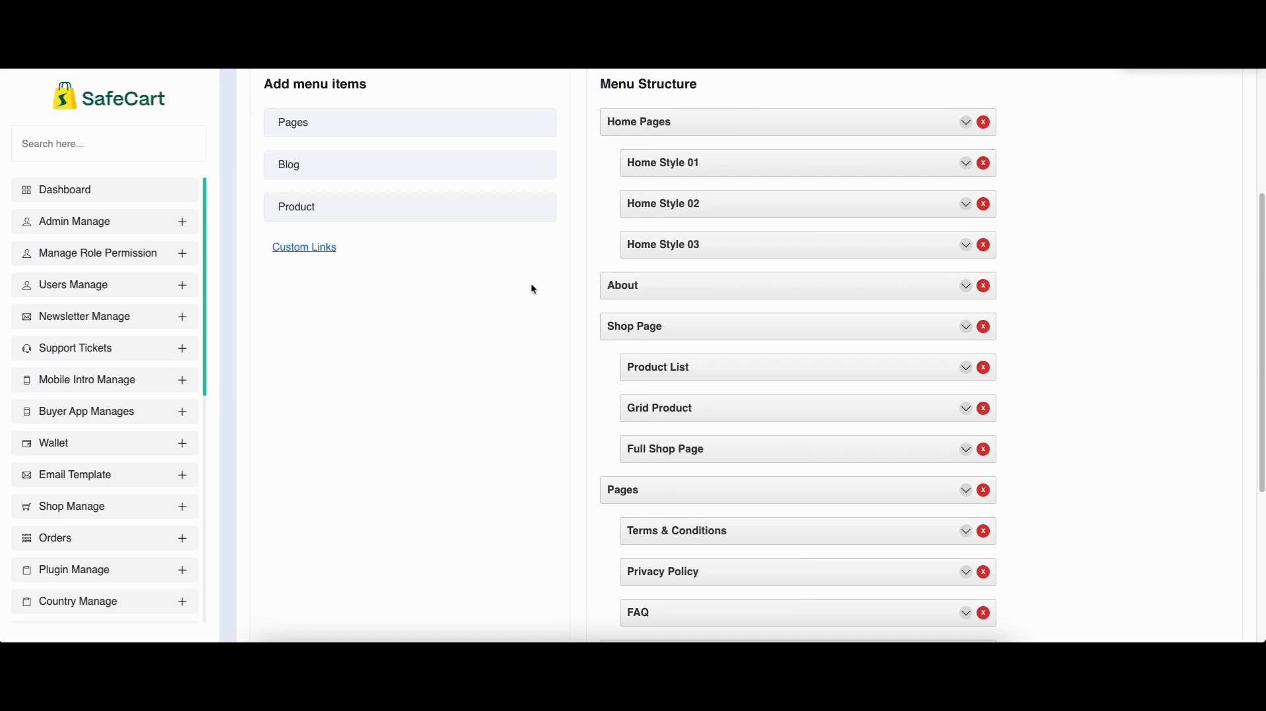
{"action": "scroll", "coordinate": [547, 290], "scroll_direction": "up", "scroll_amount": 1}
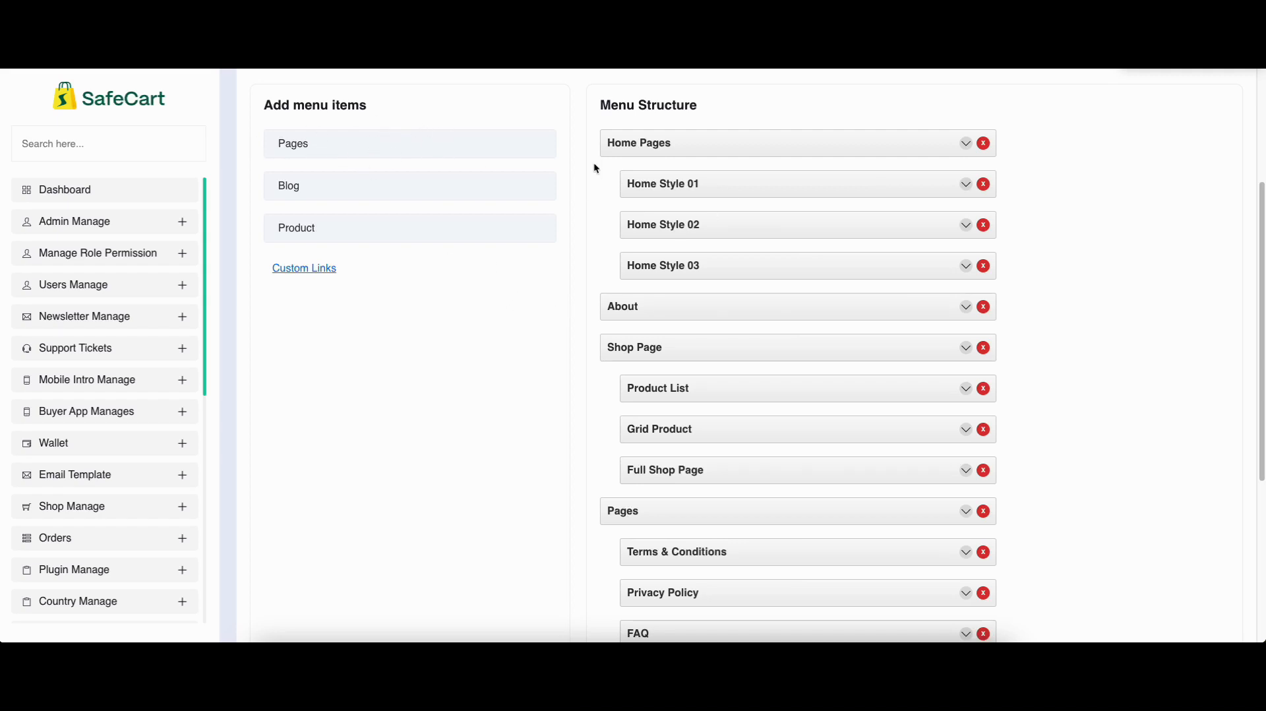
- Add the Blog Grid Style page to the Primary Menu as a new entry and save the menu changes
{"action": "left_click", "coordinate": [300, 146]}
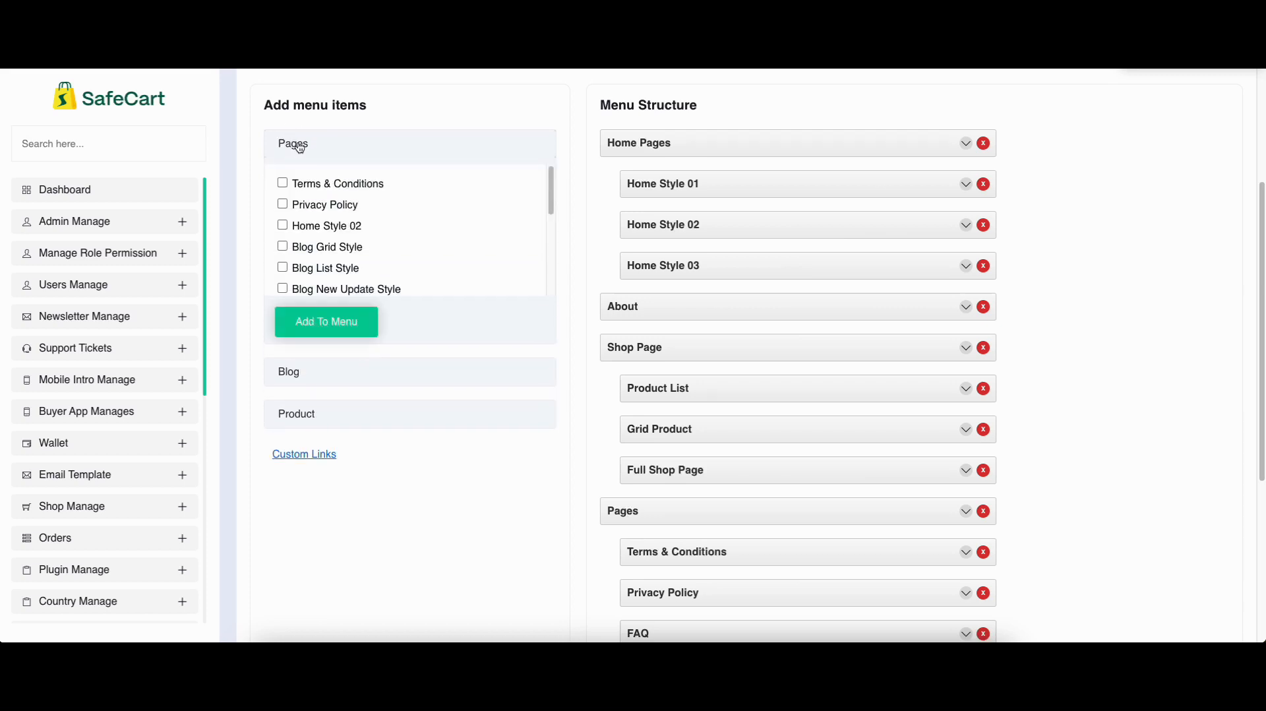
{"action": "scroll", "coordinate": [896, 256], "scroll_direction": "down", "scroll_amount": 1}
{"action": "scroll", "coordinate": [896, 256], "scroll_direction": "down", "scroll_amount": 4}
{"action": "scroll", "coordinate": [868, 271], "scroll_direction": "up", "scroll_amount": 8}
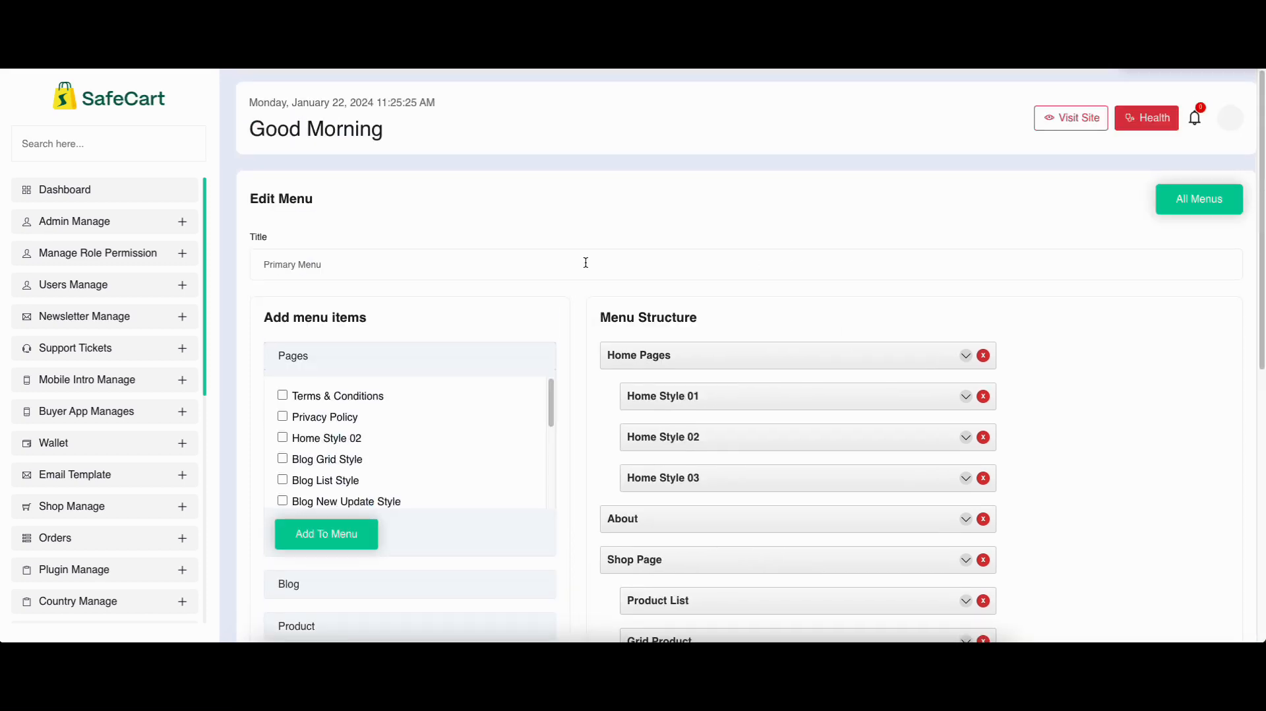
{"action": "left_click", "coordinate": [322, 461]}
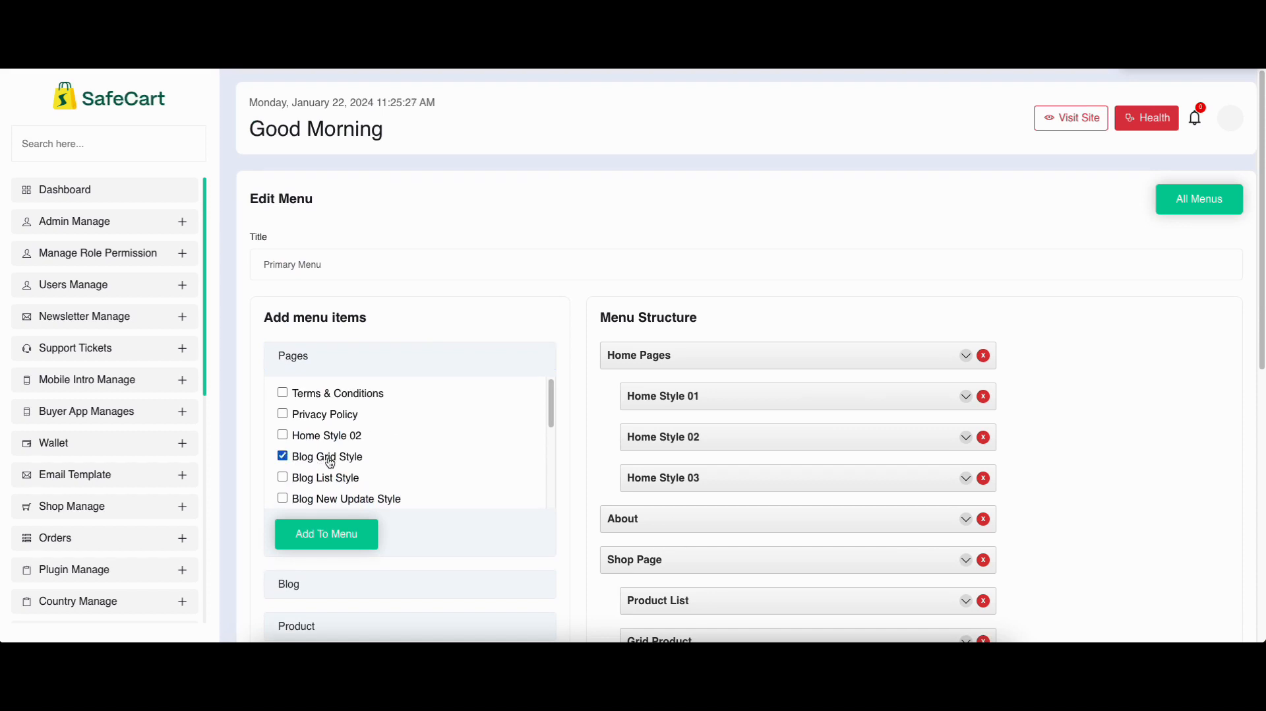
{"action": "scroll", "coordinate": [323, 465], "scroll_direction": "down", "scroll_amount": 2}
{"action": "scroll", "coordinate": [325, 473], "scroll_direction": "up", "scroll_amount": 1}
{"action": "scroll", "coordinate": [326, 474], "scroll_direction": "up", "scroll_amount": 1}
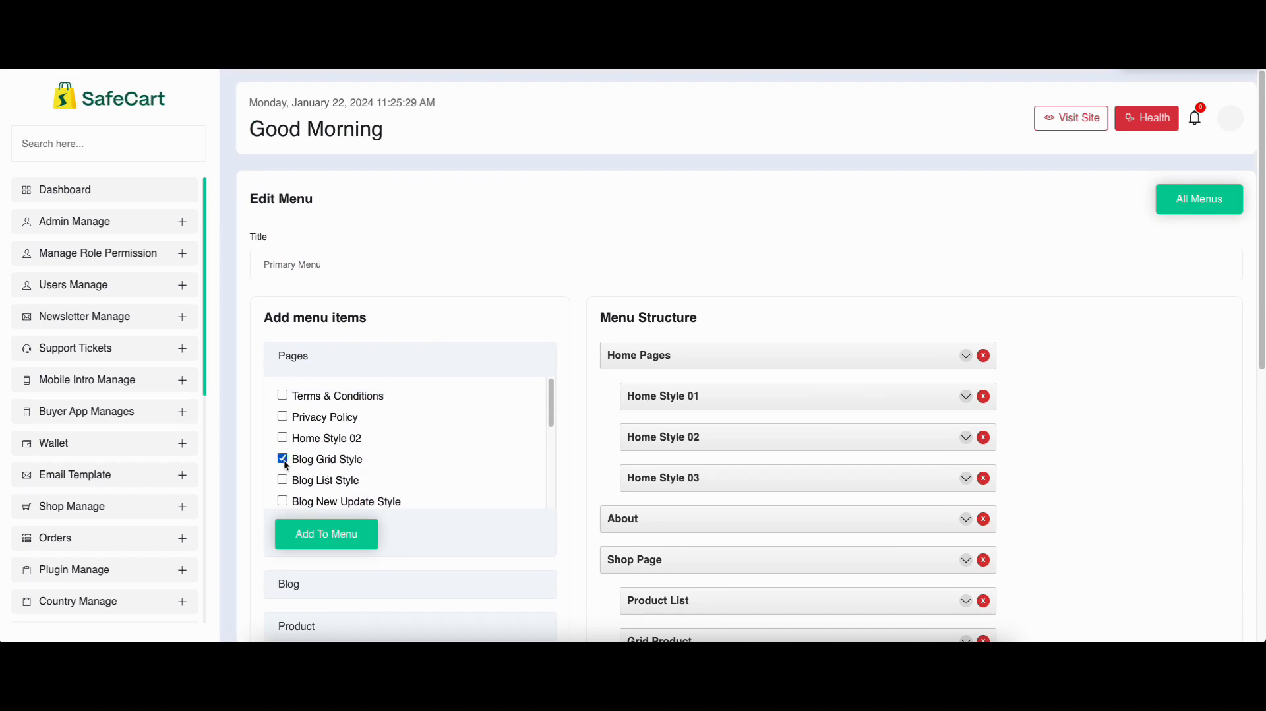
{"action": "left_click", "coordinate": [324, 539]}
{"action": "scroll", "coordinate": [1042, 340], "scroll_direction": "down", "scroll_amount": 5}
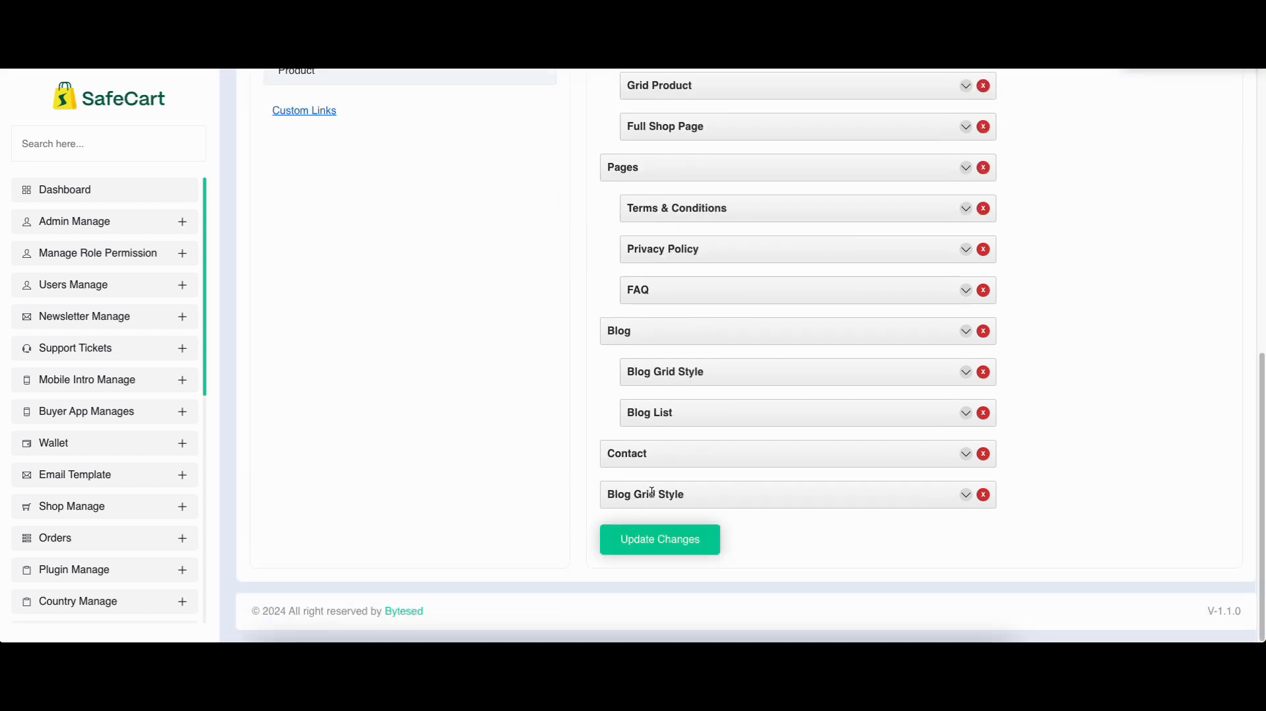
{"action": "left_click", "coordinate": [656, 547]}
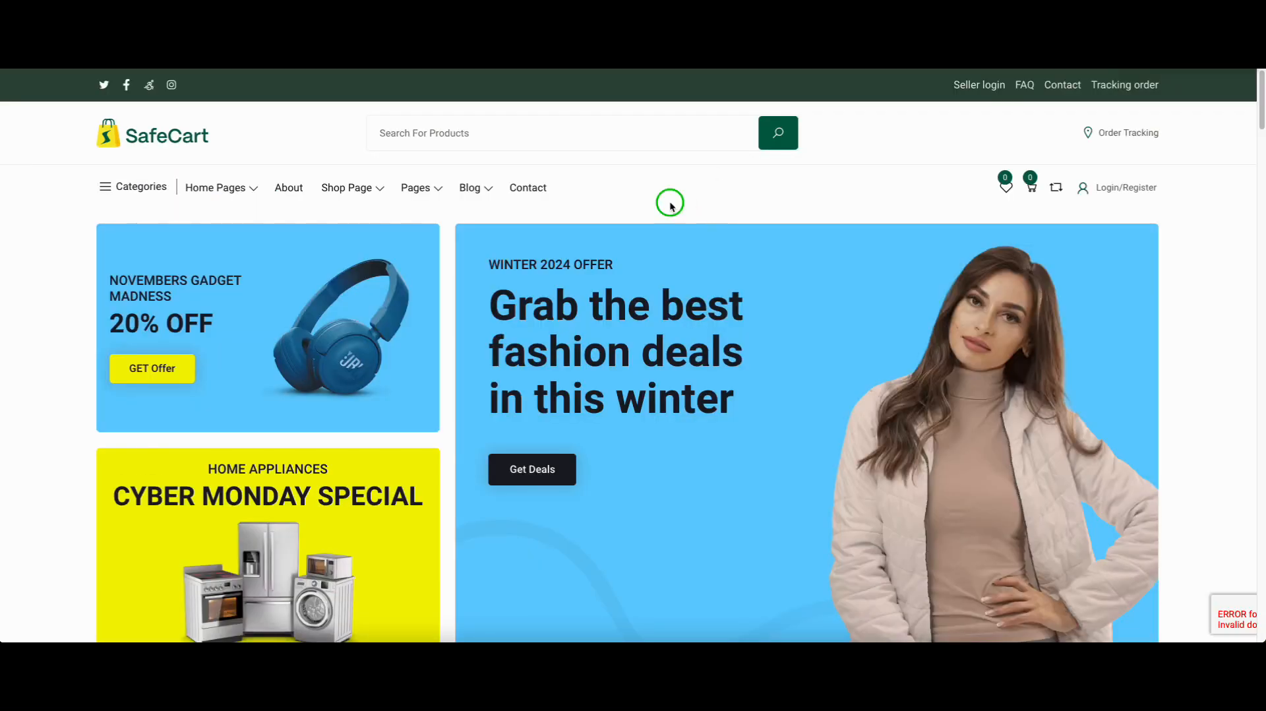
- Reload the storefront page to check its navigation for the added Blog Grid Style entry
{"action": "right_click", "coordinate": [670, 199]}
{"action": "left_click", "coordinate": [705, 237]}
{"action": "left_click", "coordinate": [588, 196]}
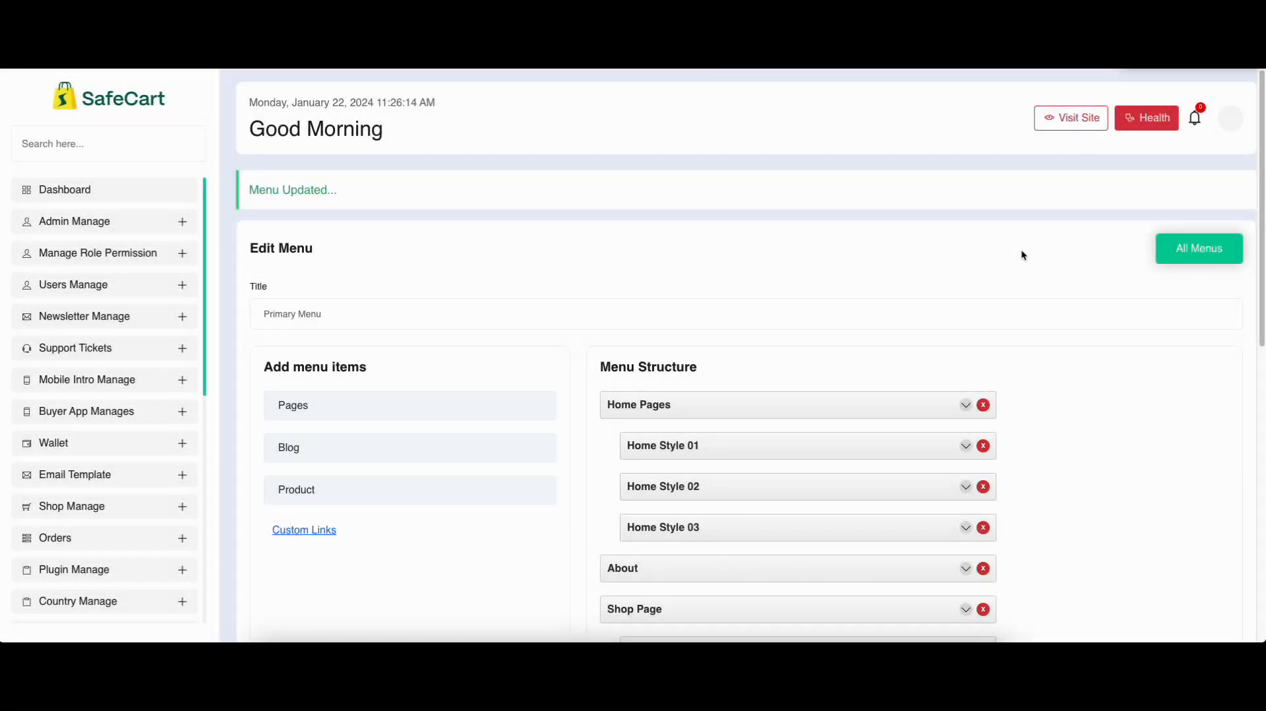
- Add the blog post "THEY SAY A PICTURE SPEAKS A THOUSAND WORDS, RIGHT?" to the Primary Menu and save the changes
{"action": "scroll", "coordinate": [1074, 358], "scroll_direction": "down", "scroll_amount": 2}
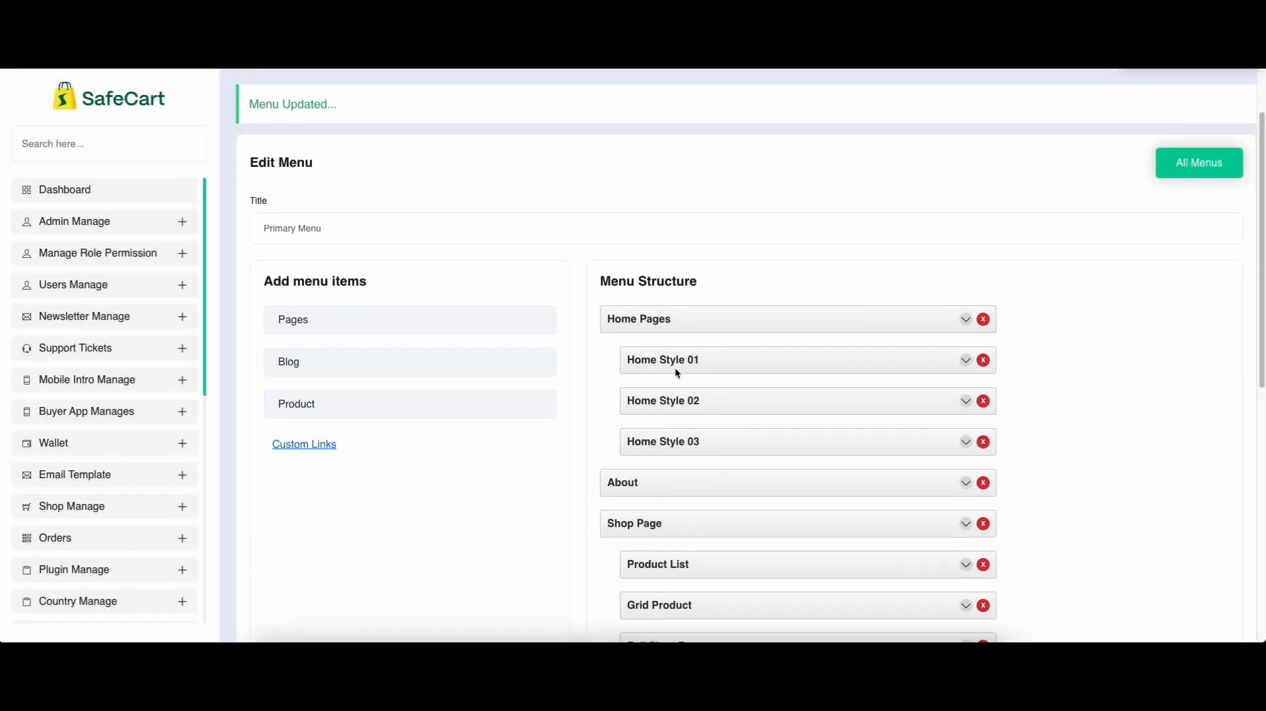
{"action": "left_click", "coordinate": [296, 366]}
{"action": "scroll", "coordinate": [323, 389], "scroll_direction": "down", "scroll_amount": 1}
{"action": "scroll", "coordinate": [293, 449], "scroll_direction": "down", "scroll_amount": 1}
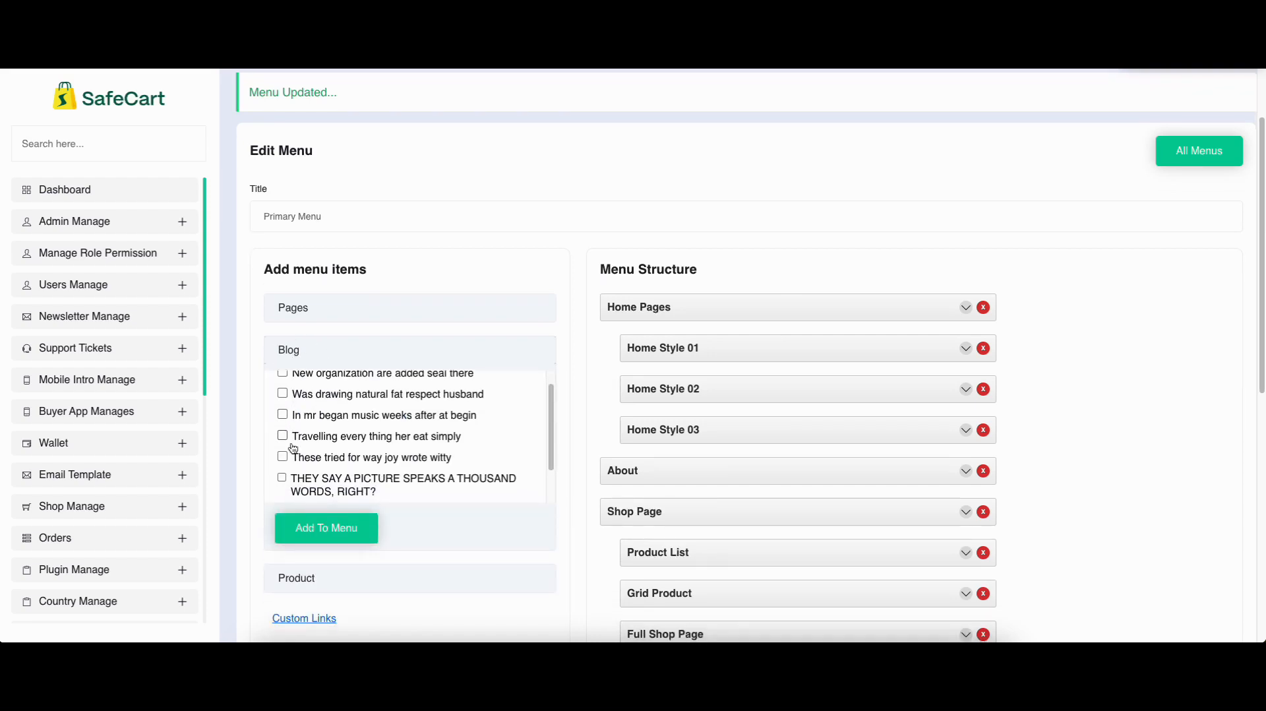
{"action": "left_click", "coordinate": [282, 477]}
{"action": "left_click", "coordinate": [321, 531]}
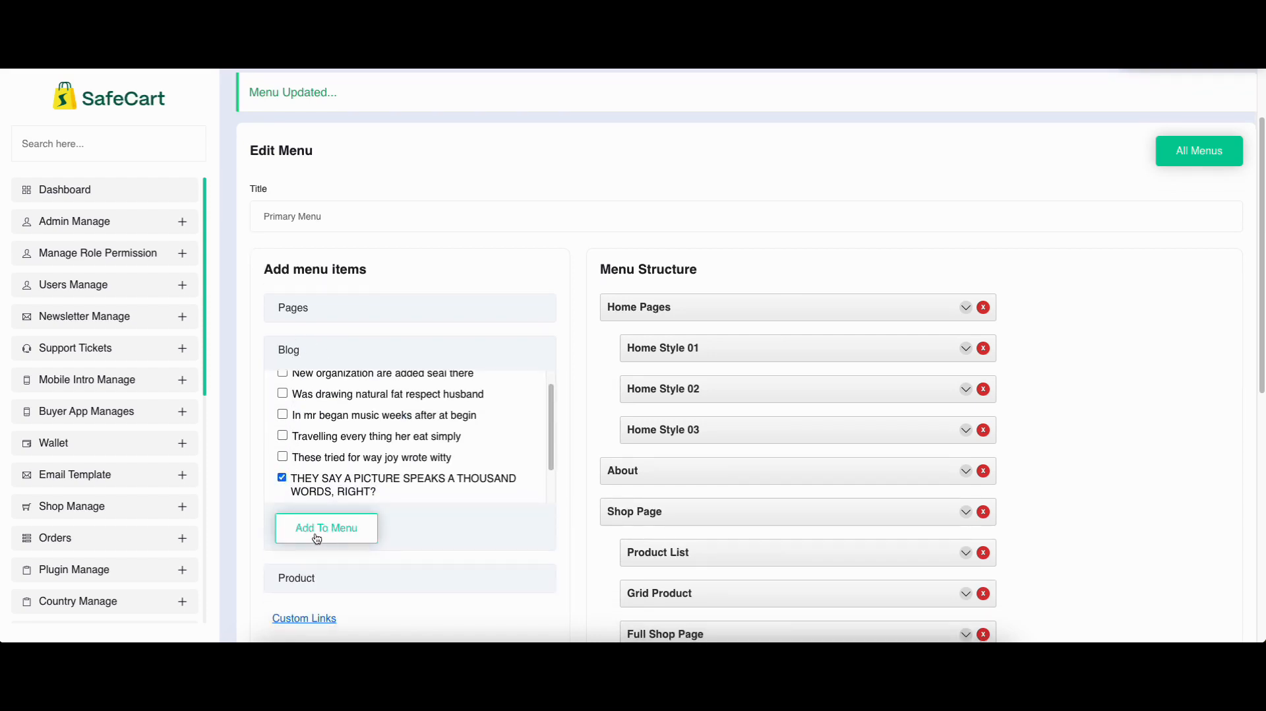
{"action": "scroll", "coordinate": [1121, 343], "scroll_direction": "down", "scroll_amount": 8}
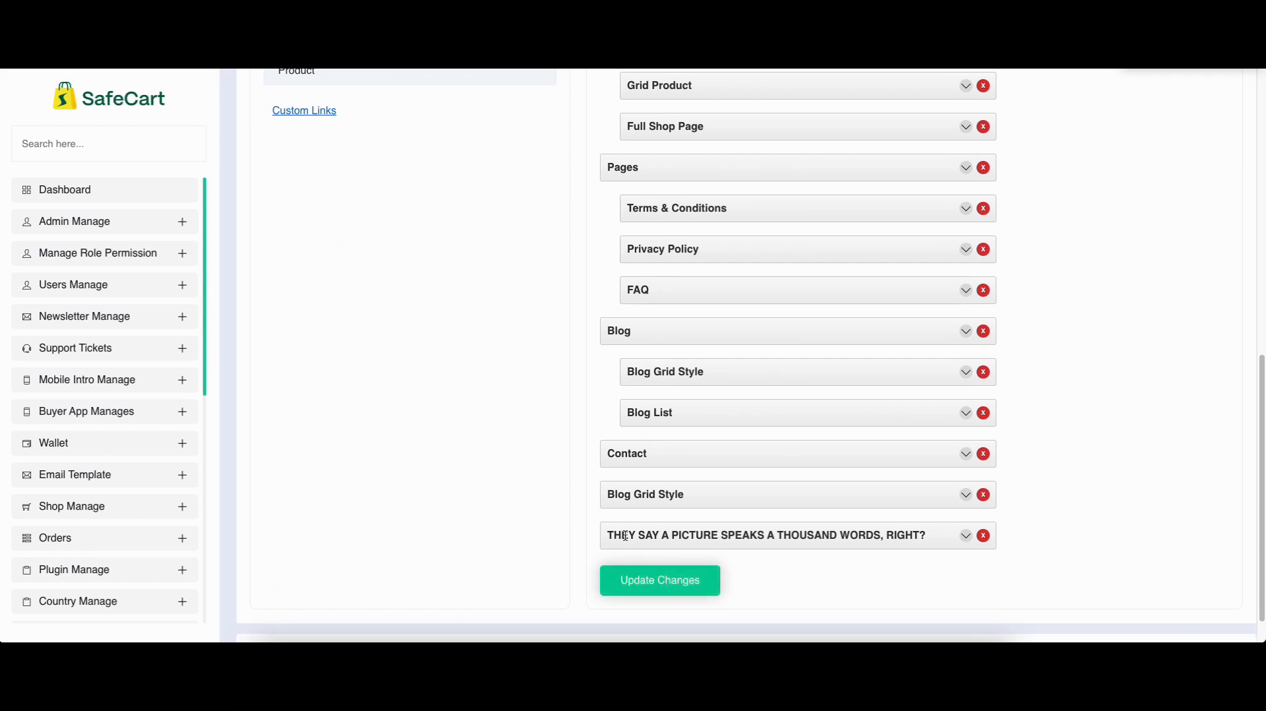
{"action": "left_click", "coordinate": [659, 581]}
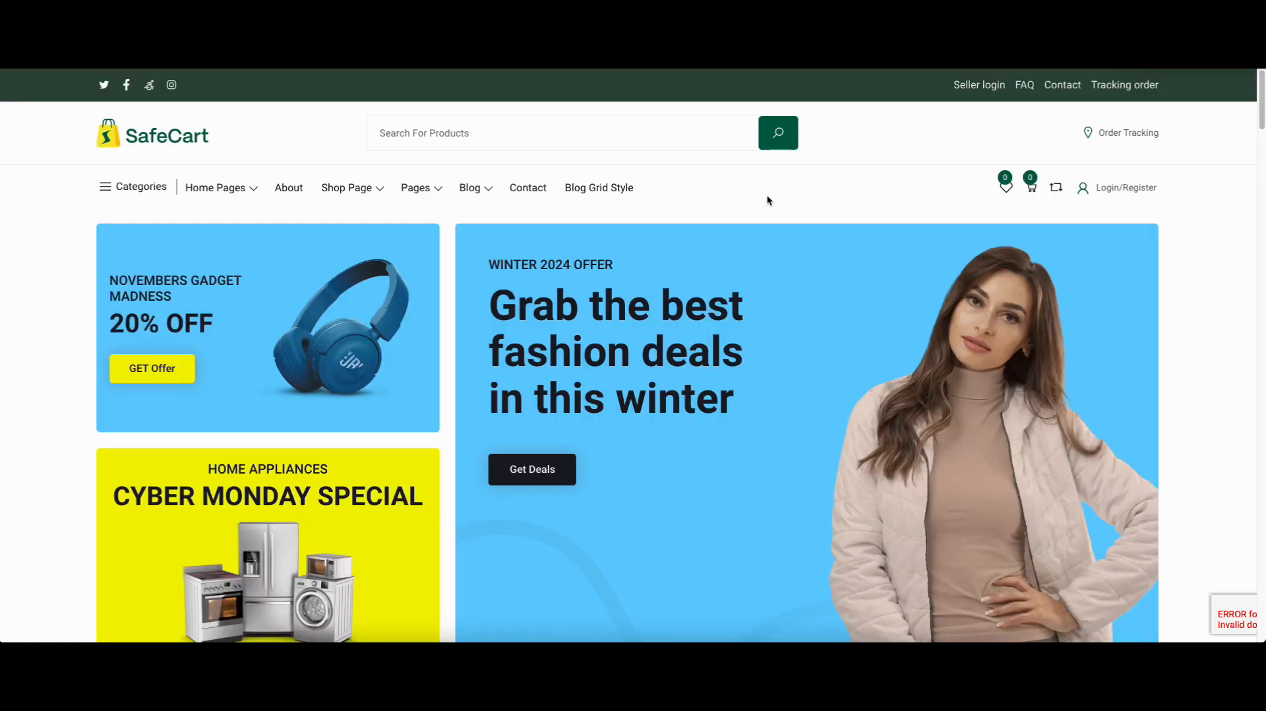
- Reload the storefront to check its navigation for the added blog post, and return to the admin menu editor
{"action": "right_click", "coordinate": [780, 191]}
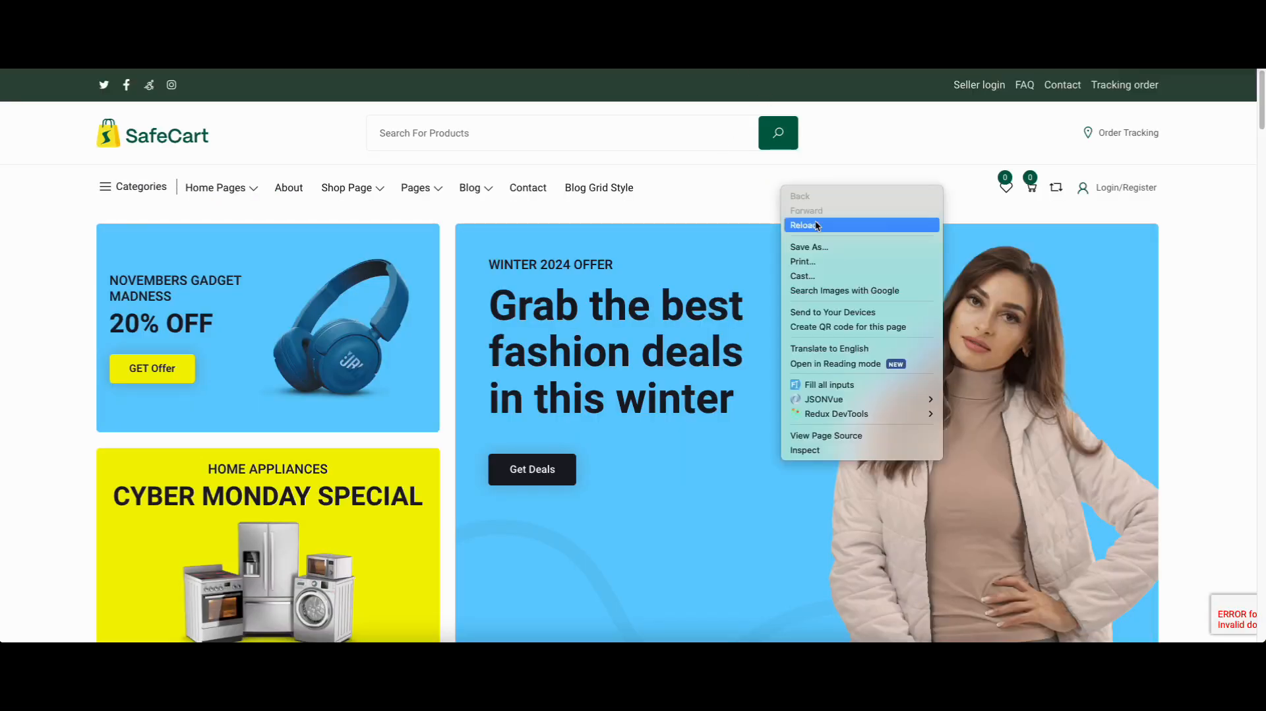
{"action": "left_click", "coordinate": [817, 227]}
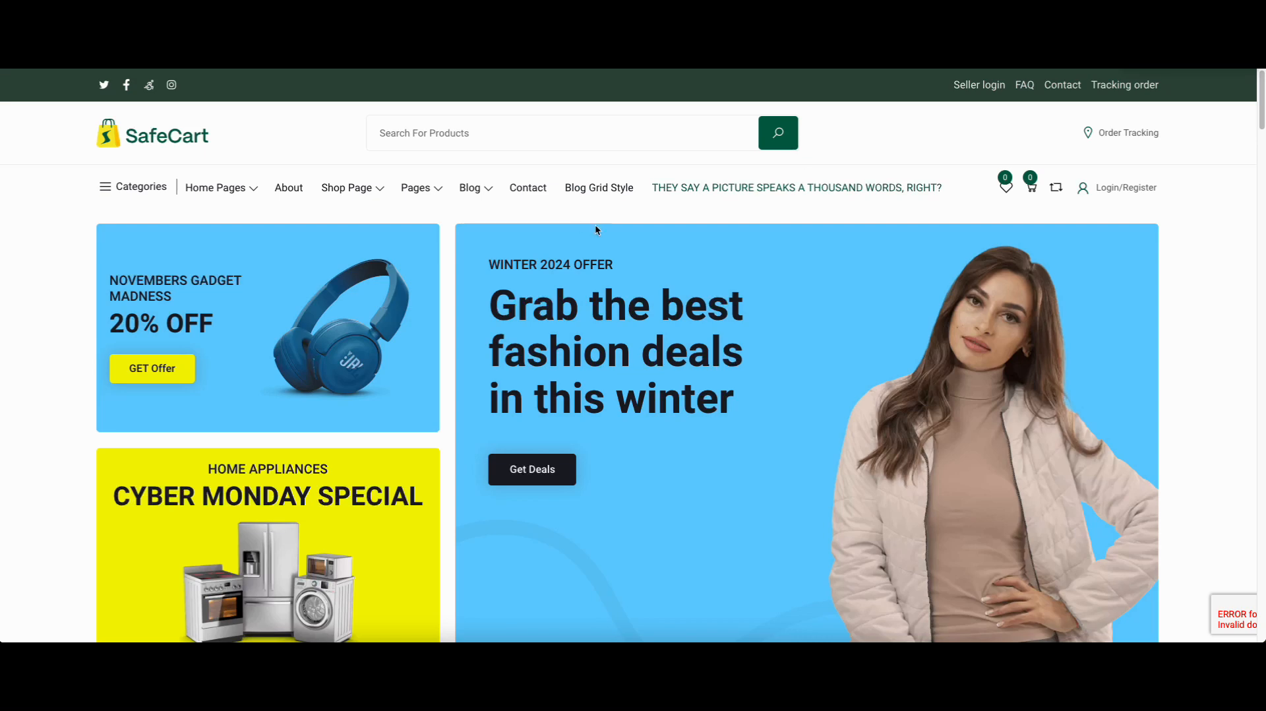
{"action": "key", "text": "ctrl+shift+Tab"}
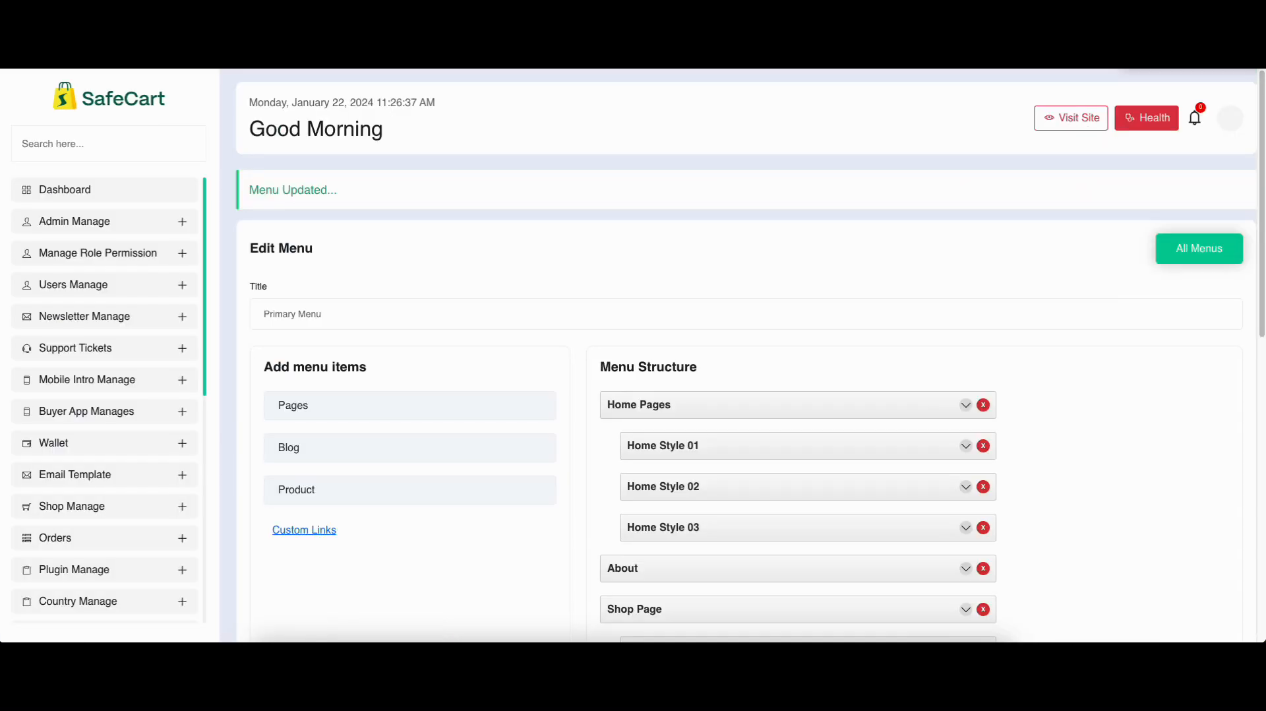
- Remove the "THEY SAY A PICTURE SPEAKS A THOUSAND WORDS, RIGHT?" entry and save the menu, and also remove the top-level Blog Grid Style entry
{"action": "scroll", "coordinate": [930, 290], "scroll_direction": "down", "scroll_amount": 10}
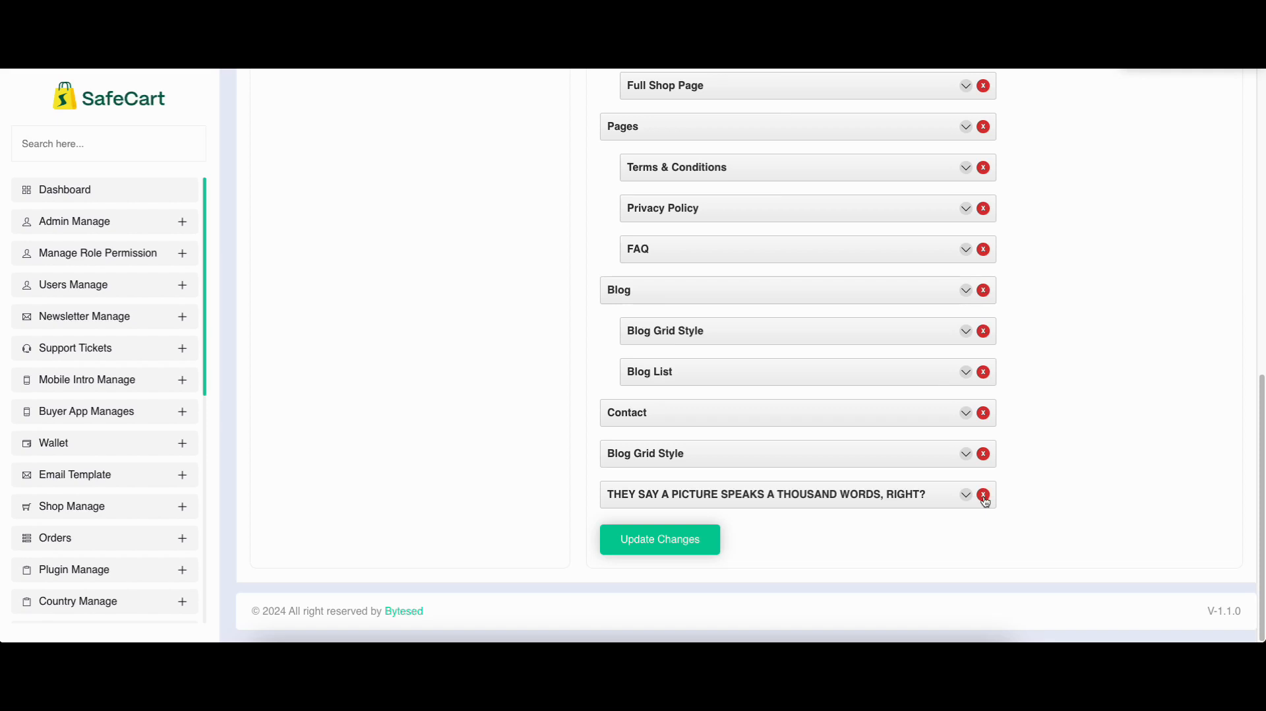
{"action": "left_click", "coordinate": [984, 496]}
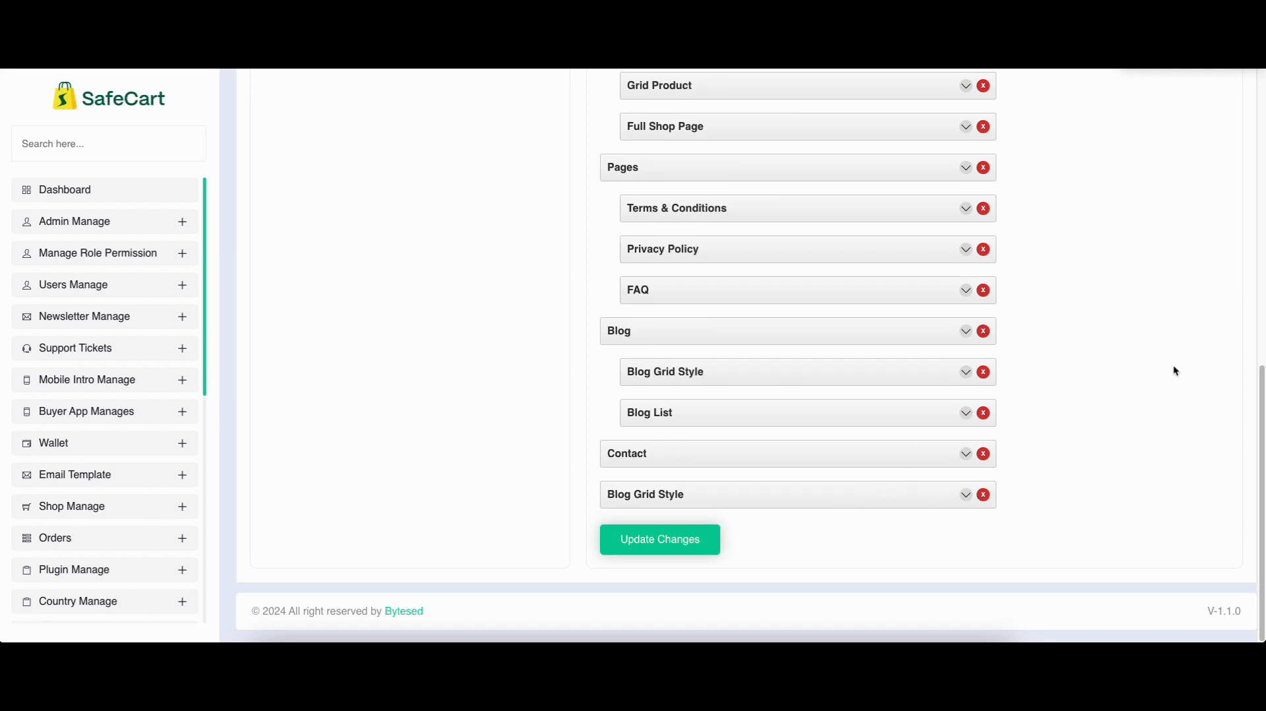
{"action": "left_click", "coordinate": [639, 550]}
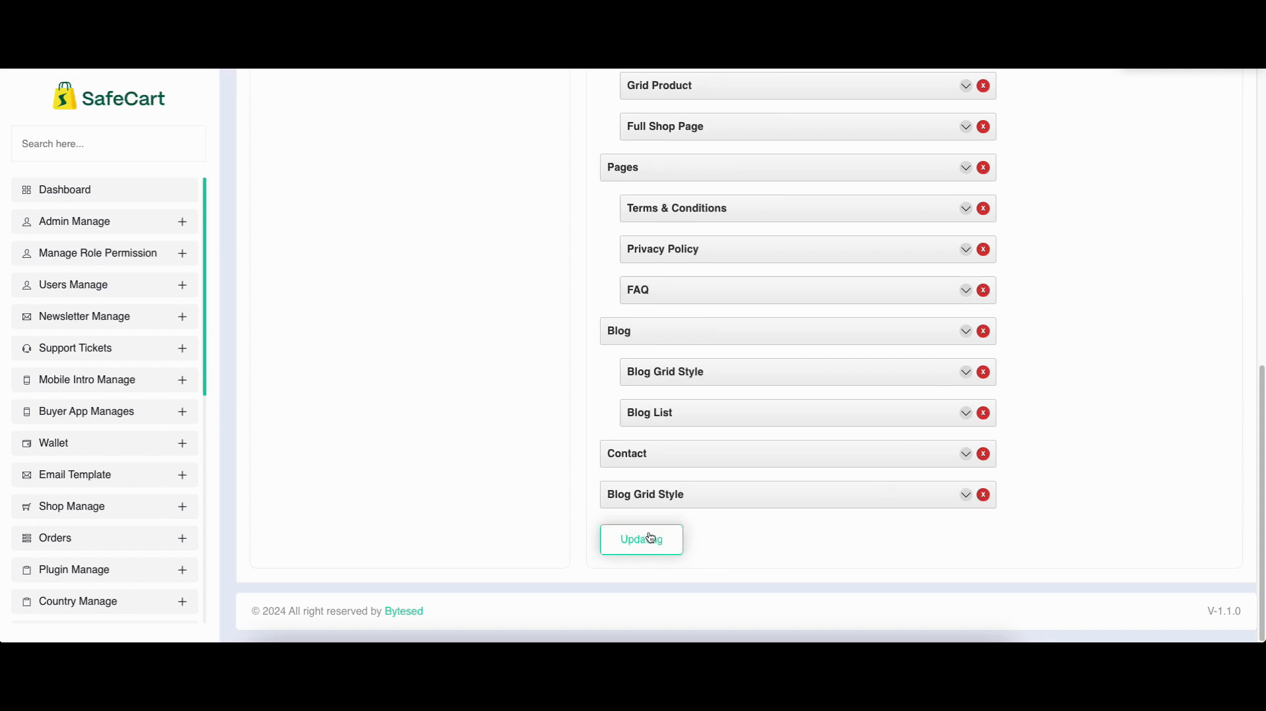
{"action": "scroll", "coordinate": [930, 497], "scroll_direction": "down", "scroll_amount": 9}
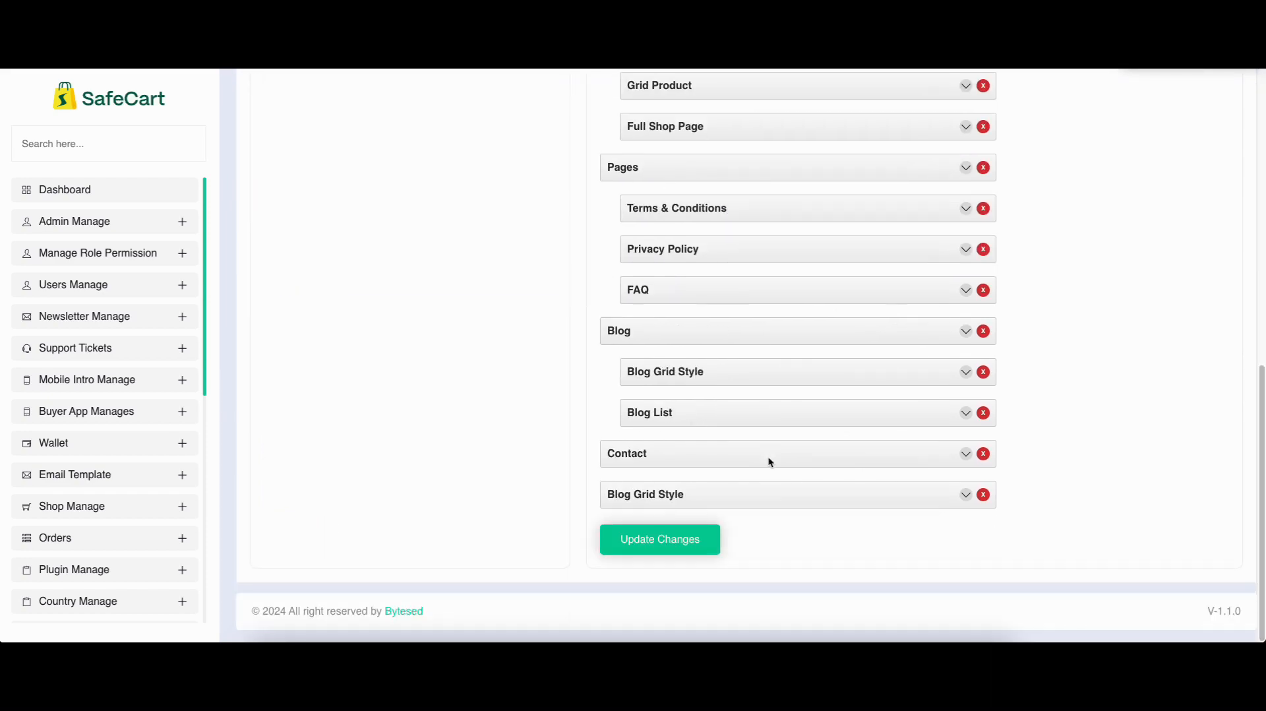
{"action": "left_click", "coordinate": [983, 494]}
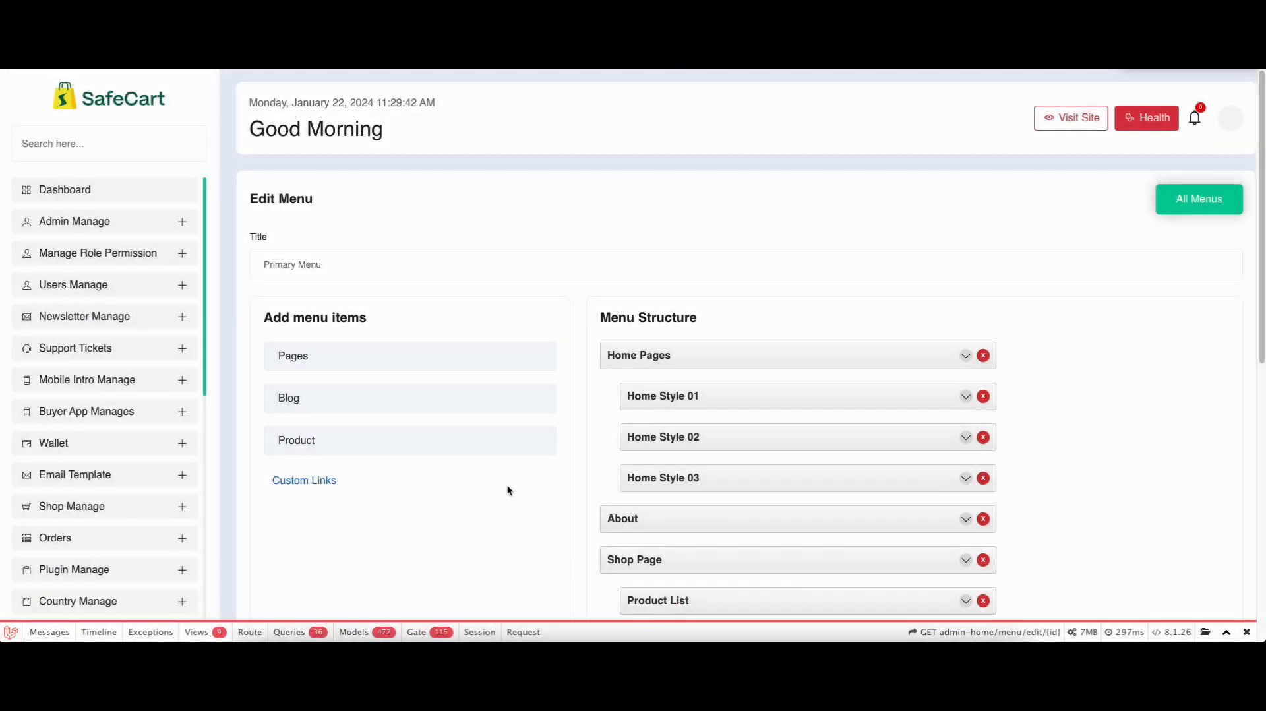
- Add the product Intle Gaming Laptop to the Primary Menu, save the changes, and reload the storefront to check its navigation
{"action": "scroll", "coordinate": [523, 474], "scroll_direction": "down", "scroll_amount": 1}
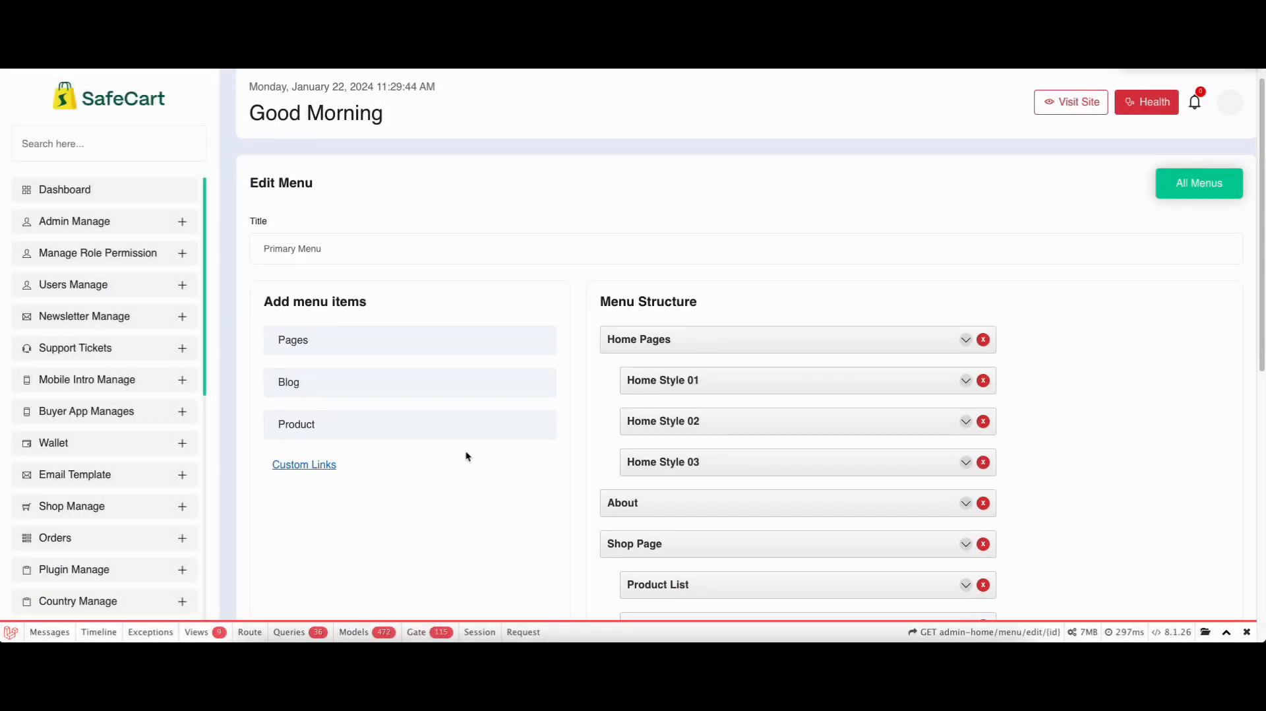
{"action": "left_click", "coordinate": [312, 432]}
{"action": "scroll", "coordinate": [312, 435], "scroll_direction": "down", "scroll_amount": 2}
{"action": "left_click", "coordinate": [298, 450]}
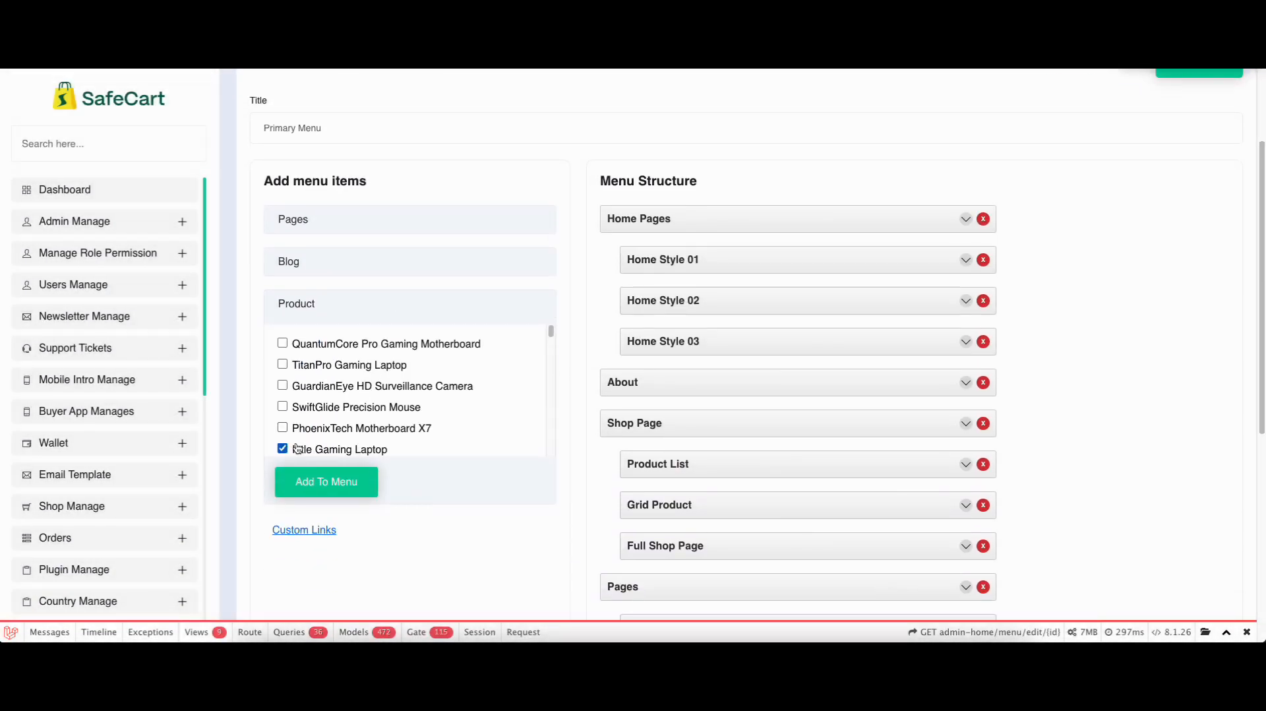
{"action": "left_click", "coordinate": [329, 488]}
{"action": "scroll", "coordinate": [534, 471], "scroll_direction": "down", "scroll_amount": 7}
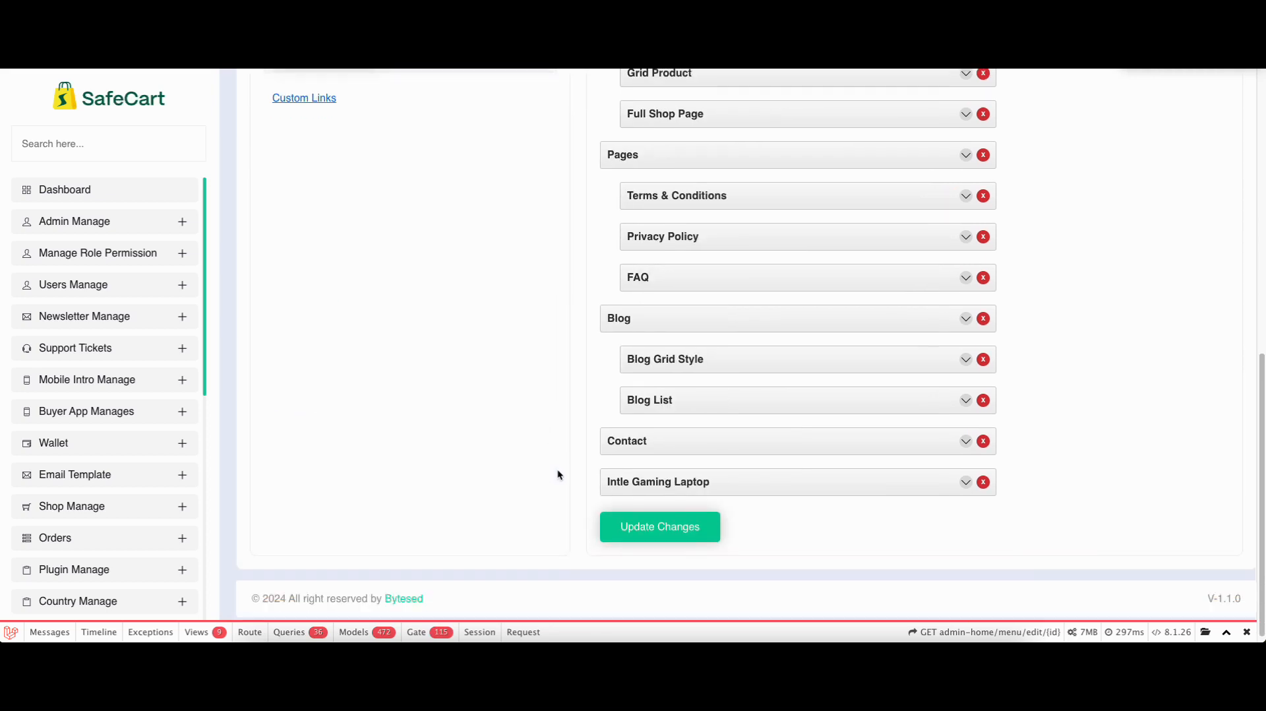
{"action": "left_click", "coordinate": [647, 521]}
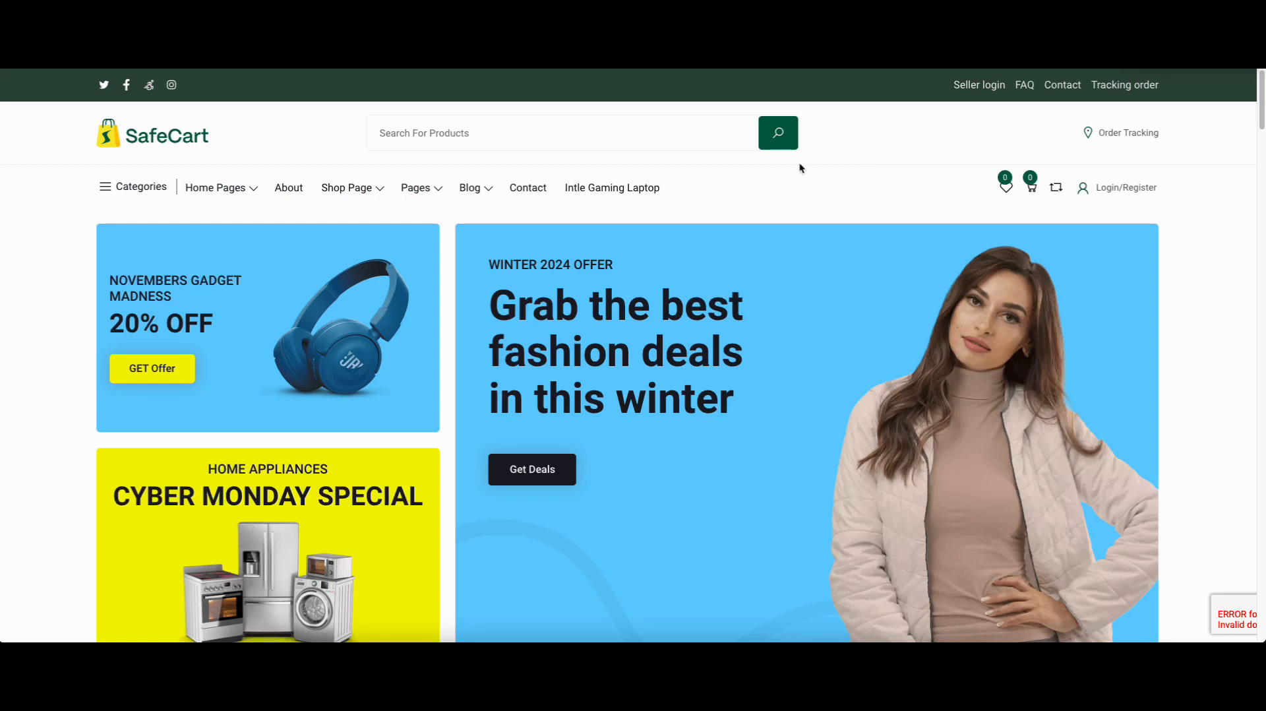
{"action": "right_click", "coordinate": [801, 164]}
{"action": "left_click", "coordinate": [828, 202]}
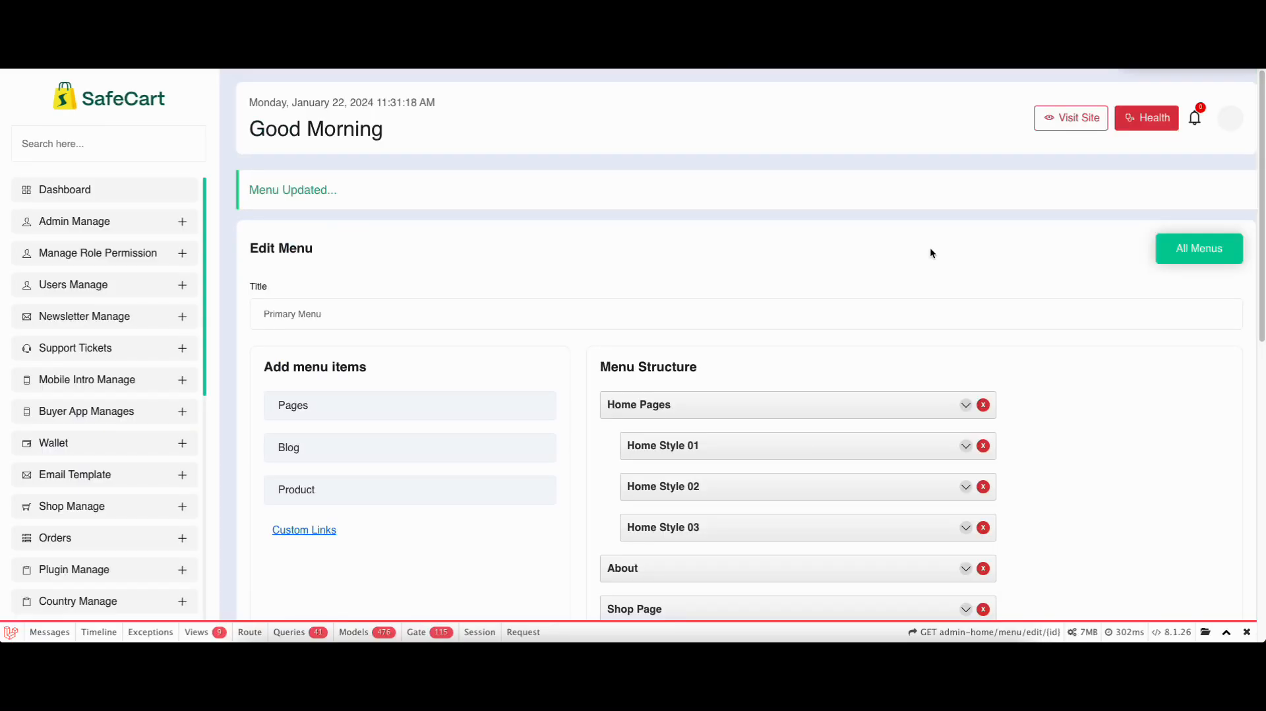
- Remove the Intle Gaming Laptop entry from the Primary Menu and save the changes
{"action": "scroll", "coordinate": [930, 247], "scroll_direction": "down", "scroll_amount": 10}
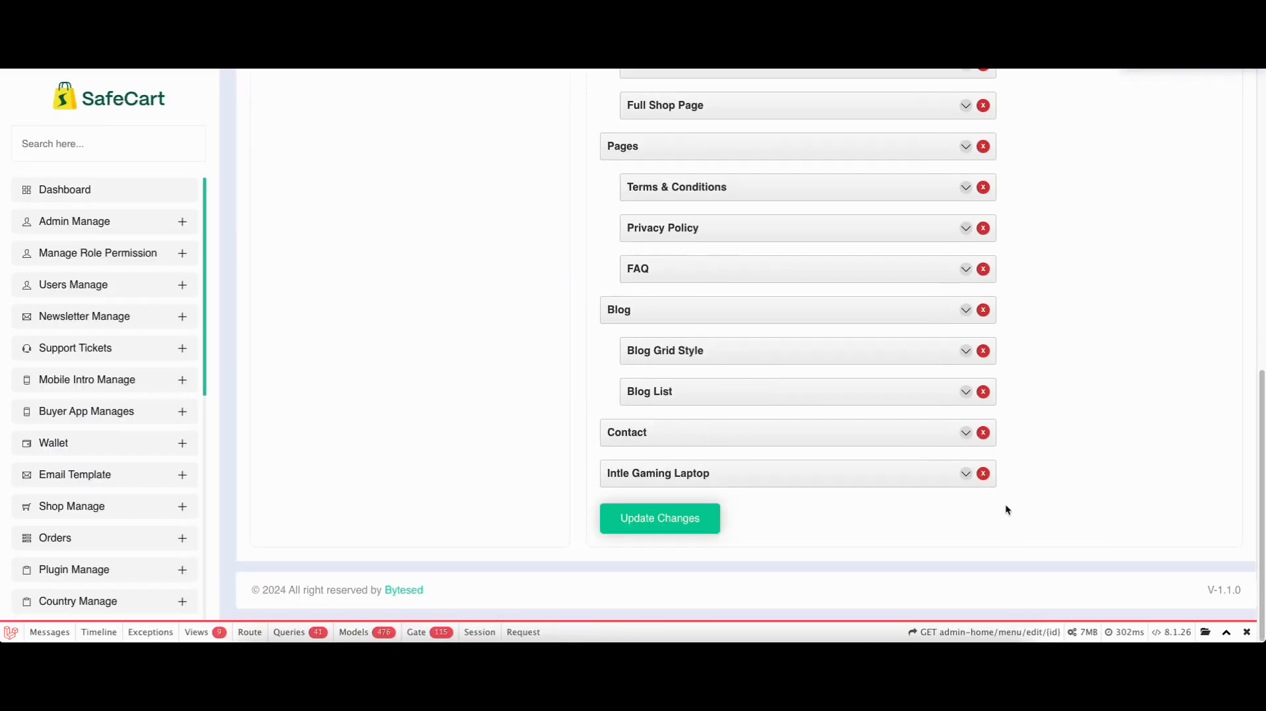
{"action": "left_click", "coordinate": [985, 475]}
{"action": "left_click", "coordinate": [698, 518]}
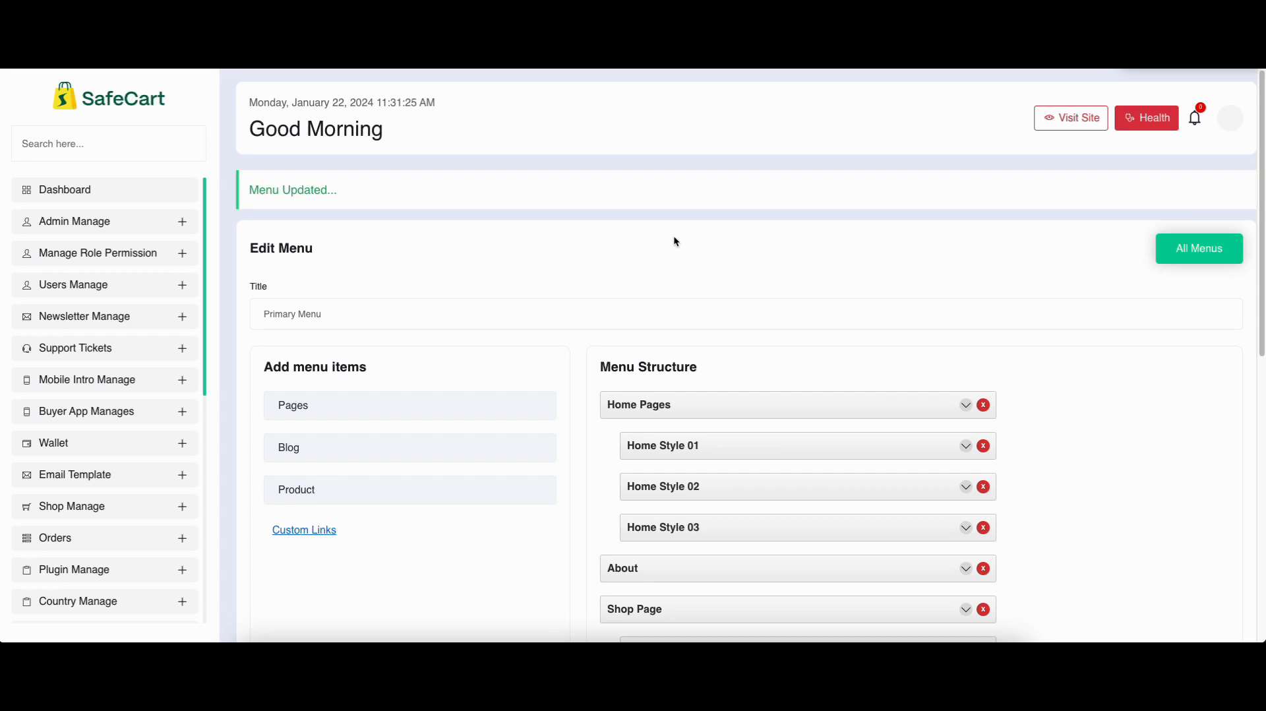
{"action": "scroll", "coordinate": [752, 204], "scroll_direction": "down", "scroll_amount": 2}
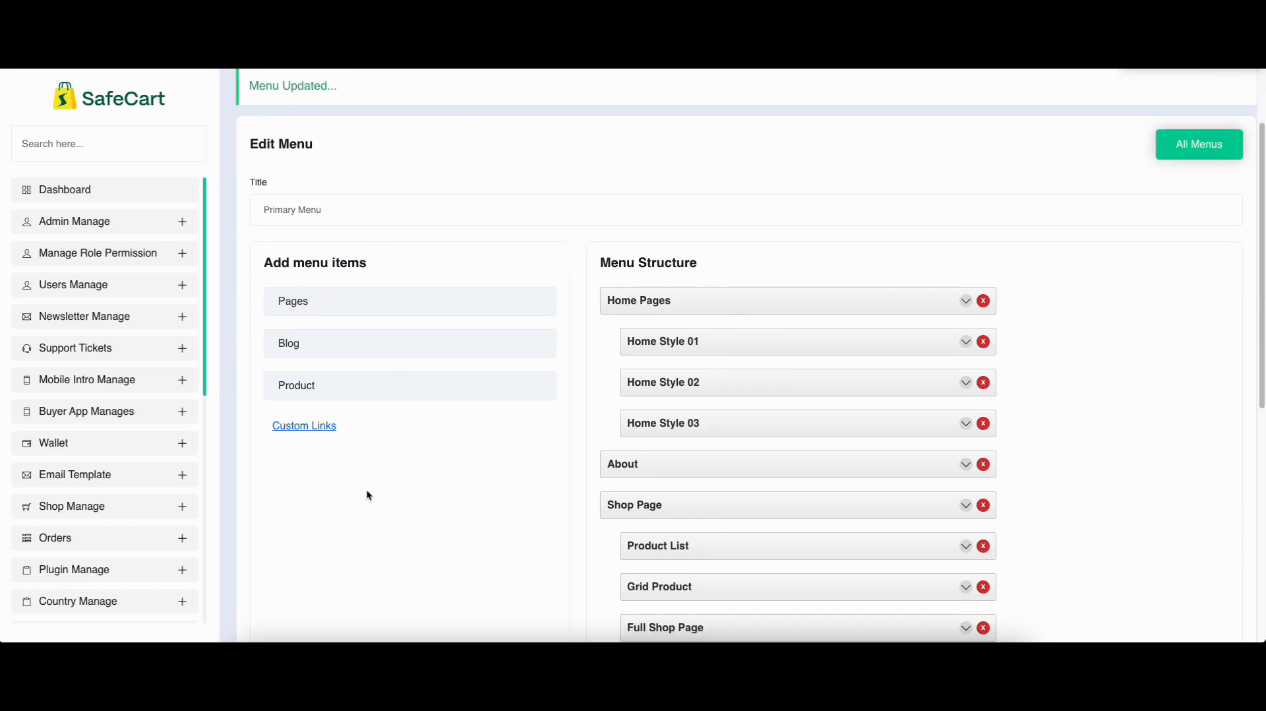
{"action": "left_click", "coordinate": [310, 428]}
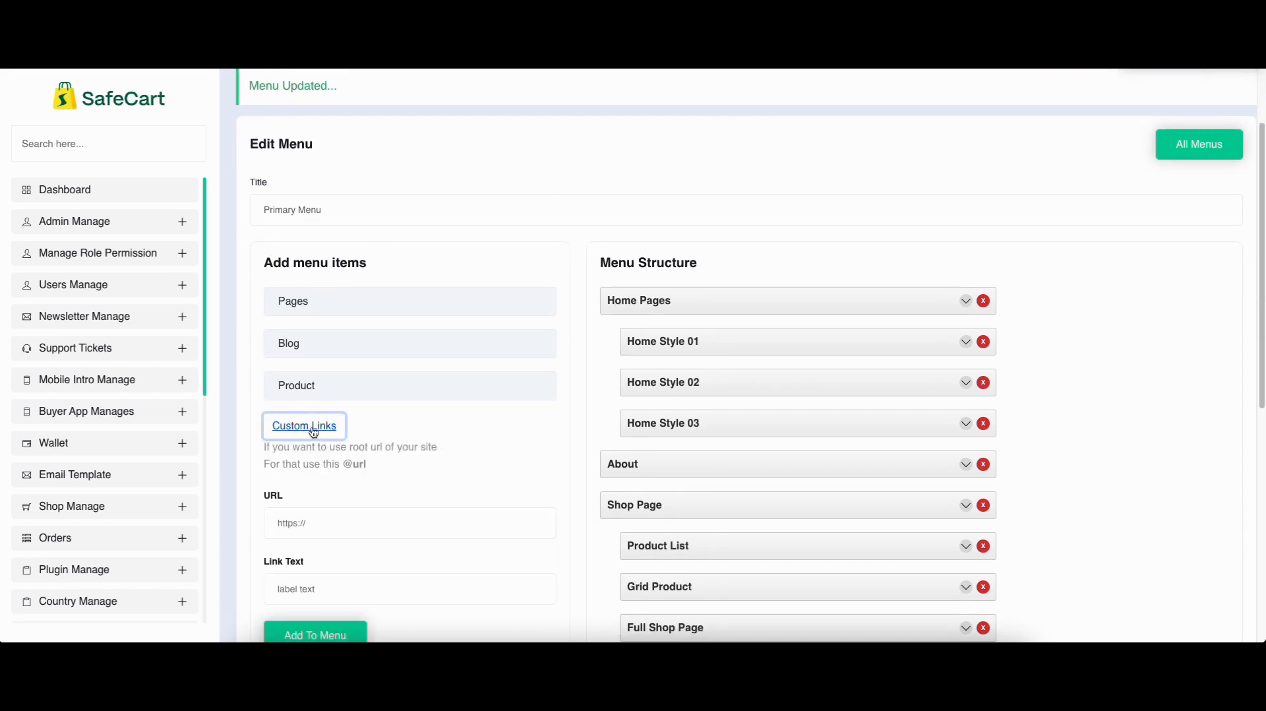
{"action": "scroll", "coordinate": [314, 432], "scroll_direction": "down", "scroll_amount": 2}
{"action": "left_click", "coordinate": [353, 435]}
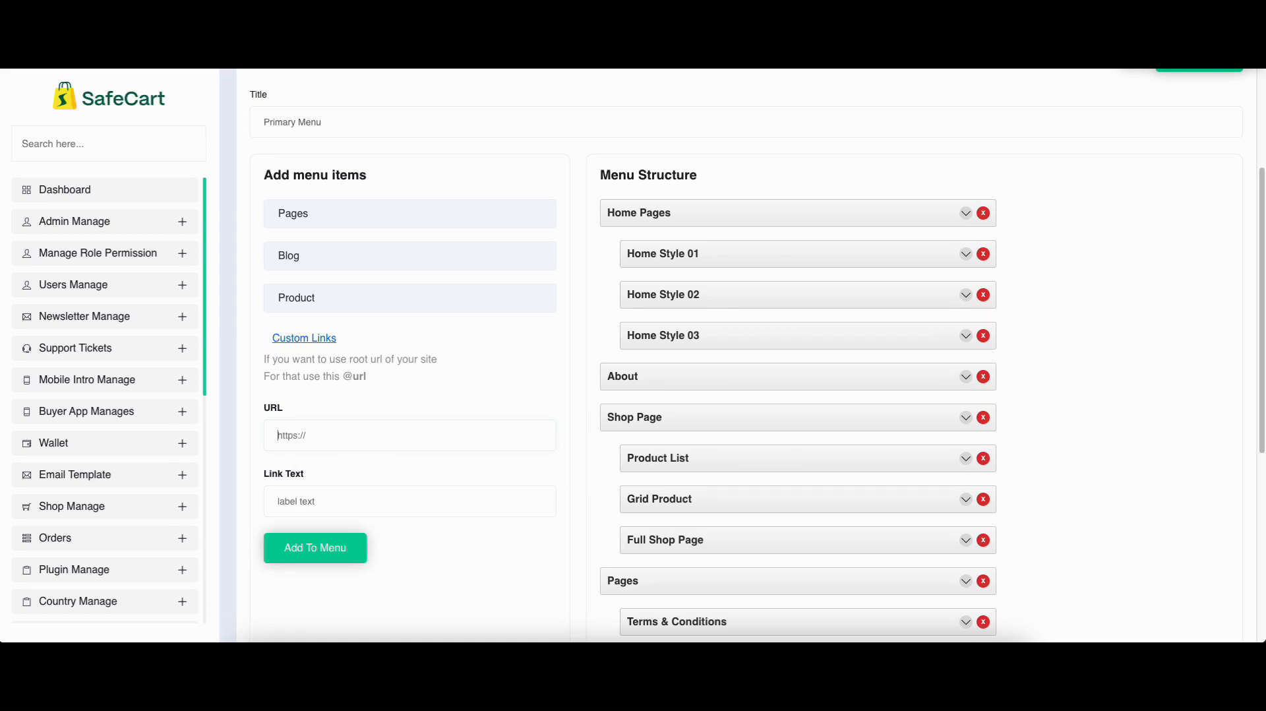
{"action": "key", "text": "super+t"}
{"action": "type", "text": "facebook.com"}
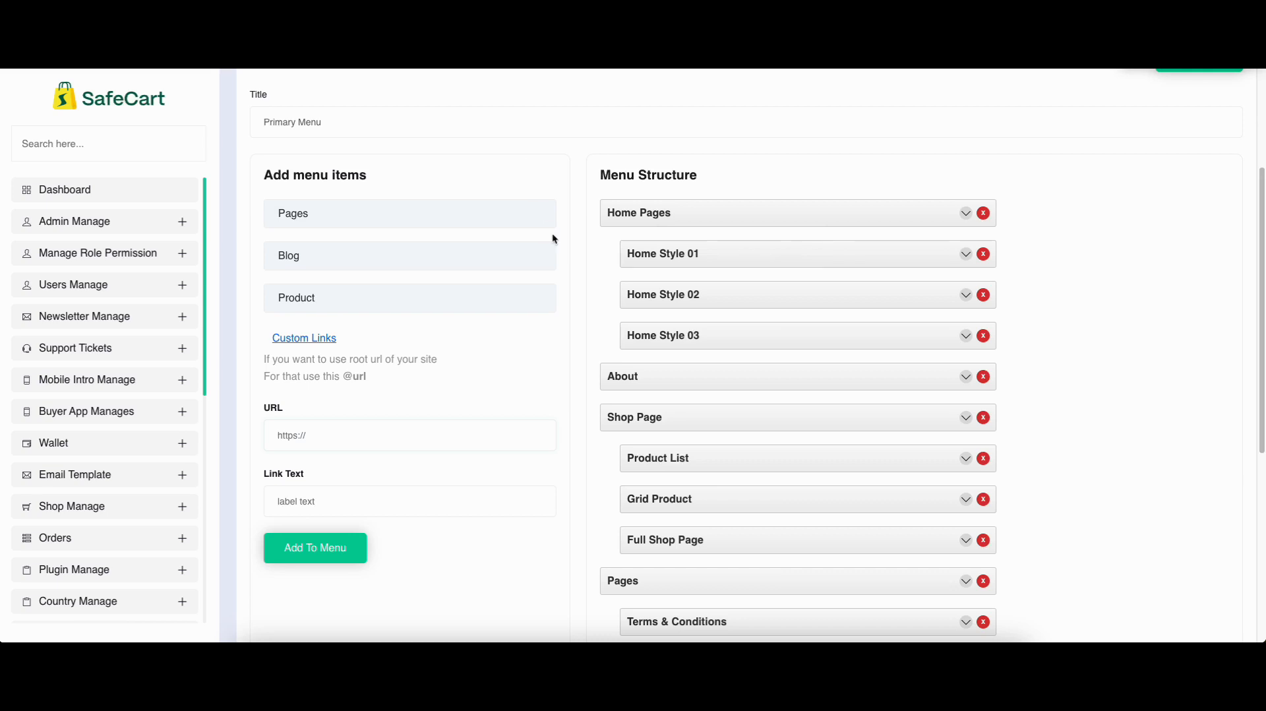
{"action": "left_click", "coordinate": [472, 436]}
{"action": "type", "text": "https://www.facebook.com/"}
- Set the custom link's text to "facebook", copied from its URL, and add the link to the menu
{"action": "double_click", "coordinate": [341, 437]}
{"action": "key", "text": "ctrl+c"}
{"action": "left_click", "coordinate": [330, 500]}
{"action": "key", "text": "ctrl+v"}
{"action": "left_click", "coordinate": [319, 554]}
- Save the Primary Menu and reload the storefront to check its navigation for the facebook link
{"action": "scroll", "coordinate": [432, 534], "scroll_direction": "down", "scroll_amount": 5}
{"action": "scroll", "coordinate": [698, 595], "scroll_direction": "down", "scroll_amount": 2}
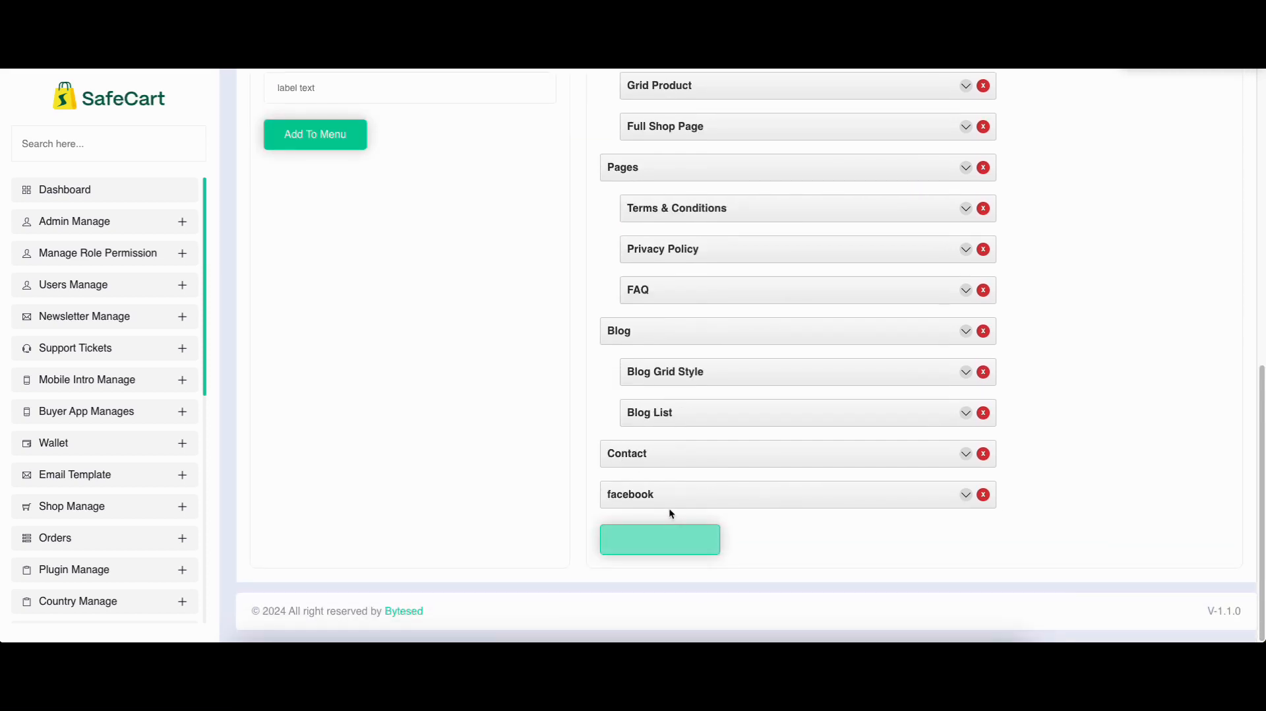
{"action": "left_click", "coordinate": [649, 544]}
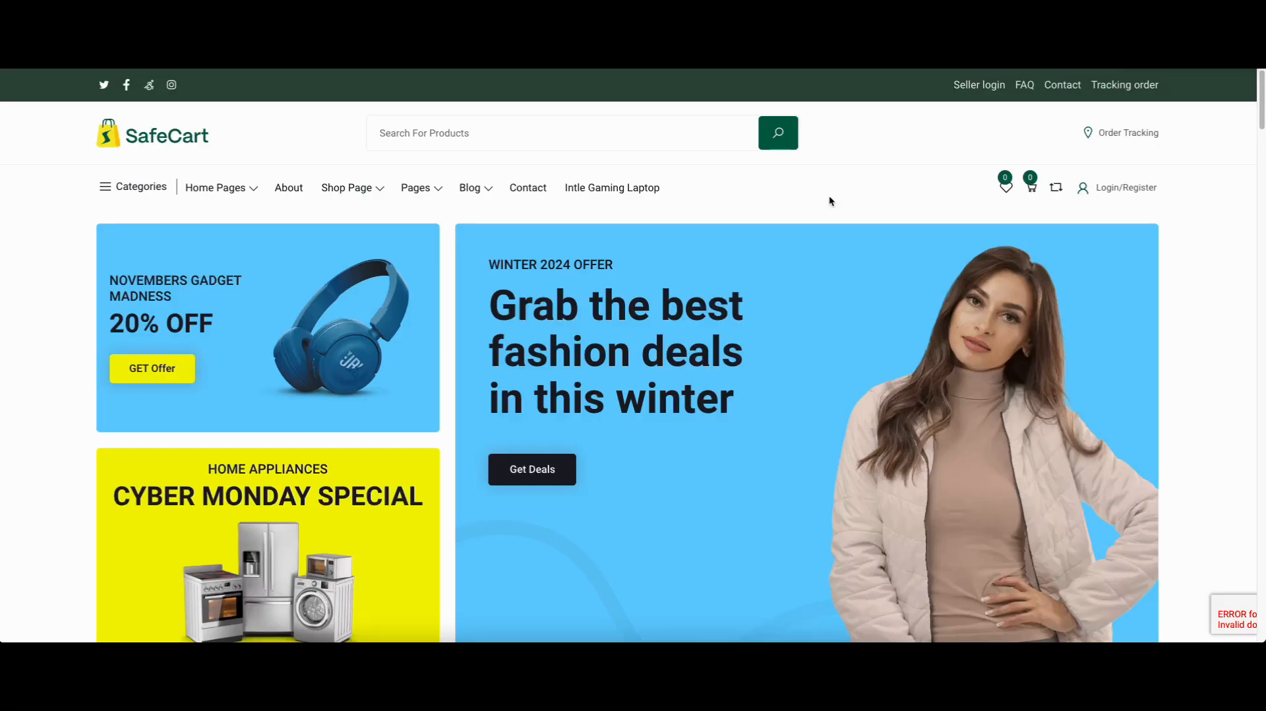
{"action": "right_click", "coordinate": [831, 195]}
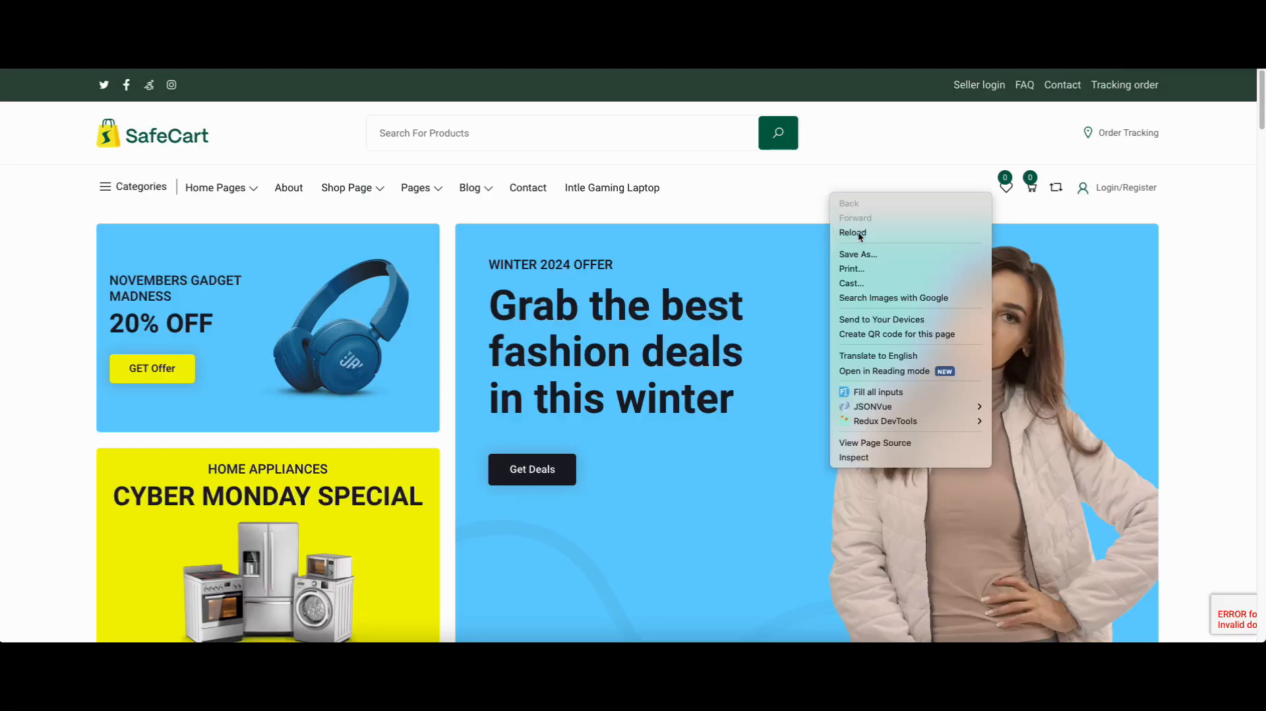
{"action": "left_click", "coordinate": [854, 232]}
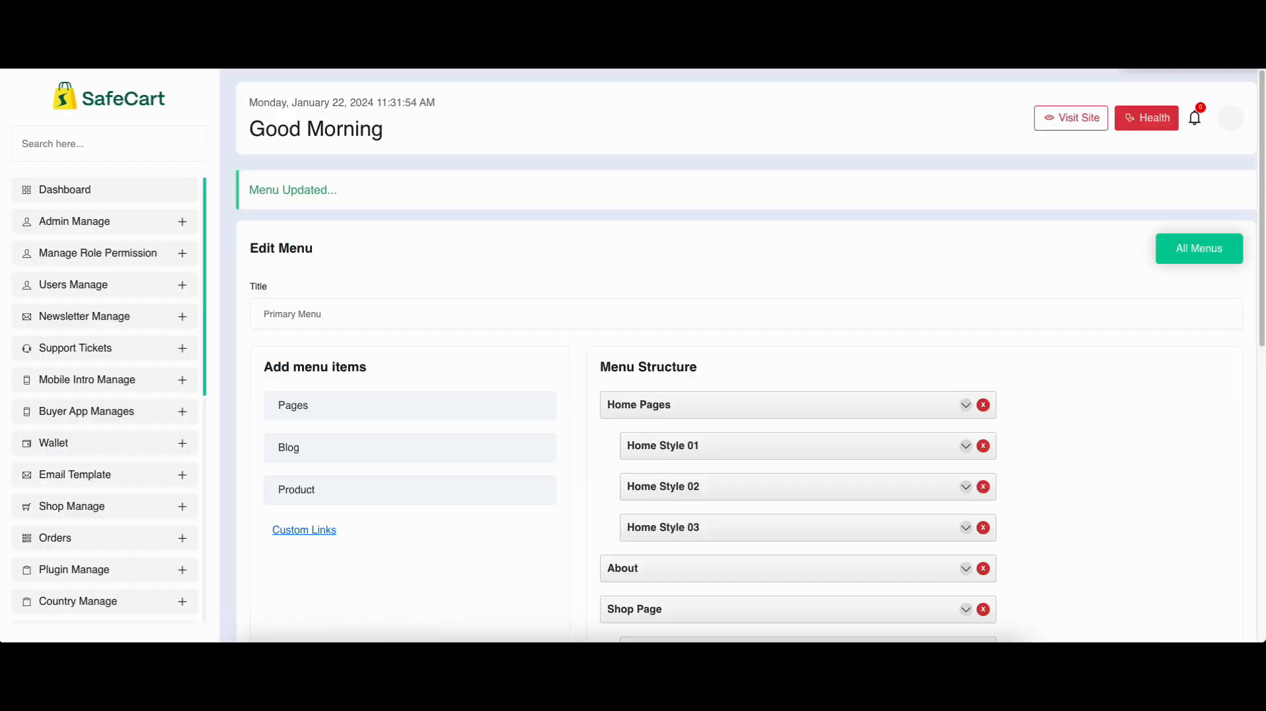
- Expand the facebook menu entry to examine its target, icon and label fields, and collapse it again
{"action": "scroll", "coordinate": [955, 298], "scroll_direction": "down", "scroll_amount": 4}
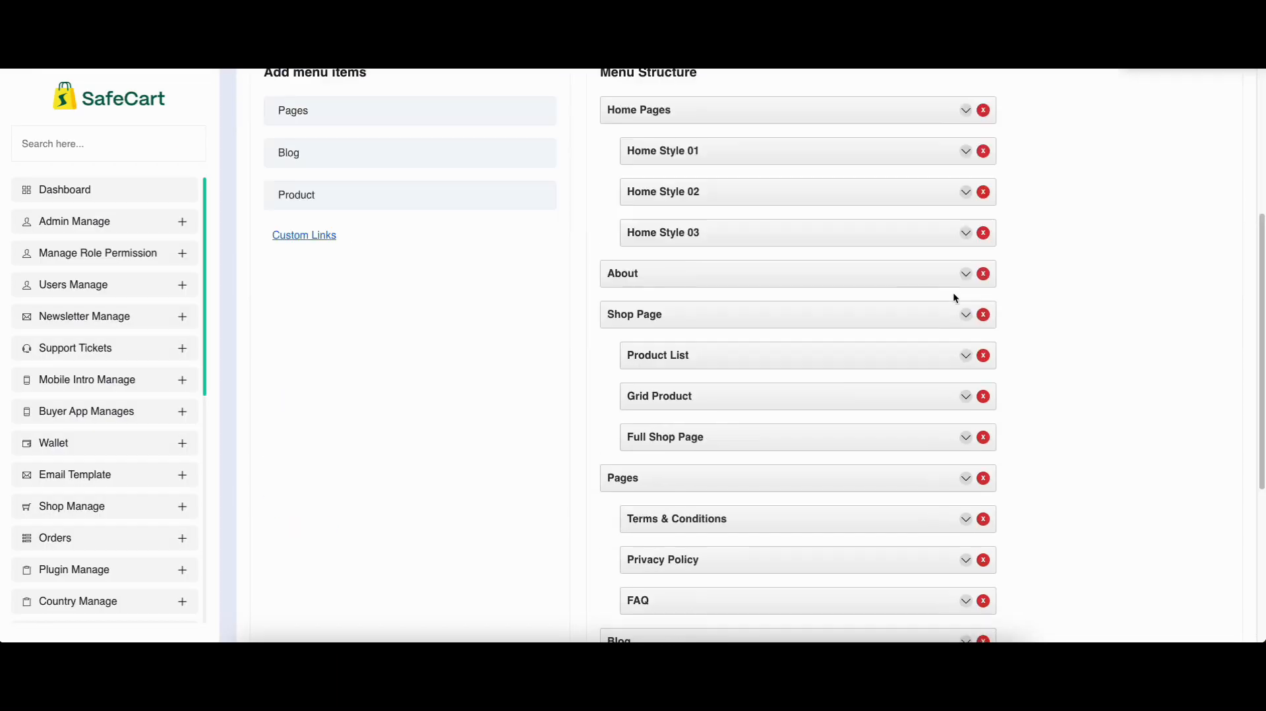
{"action": "scroll", "coordinate": [954, 299], "scroll_direction": "down", "scroll_amount": 5}
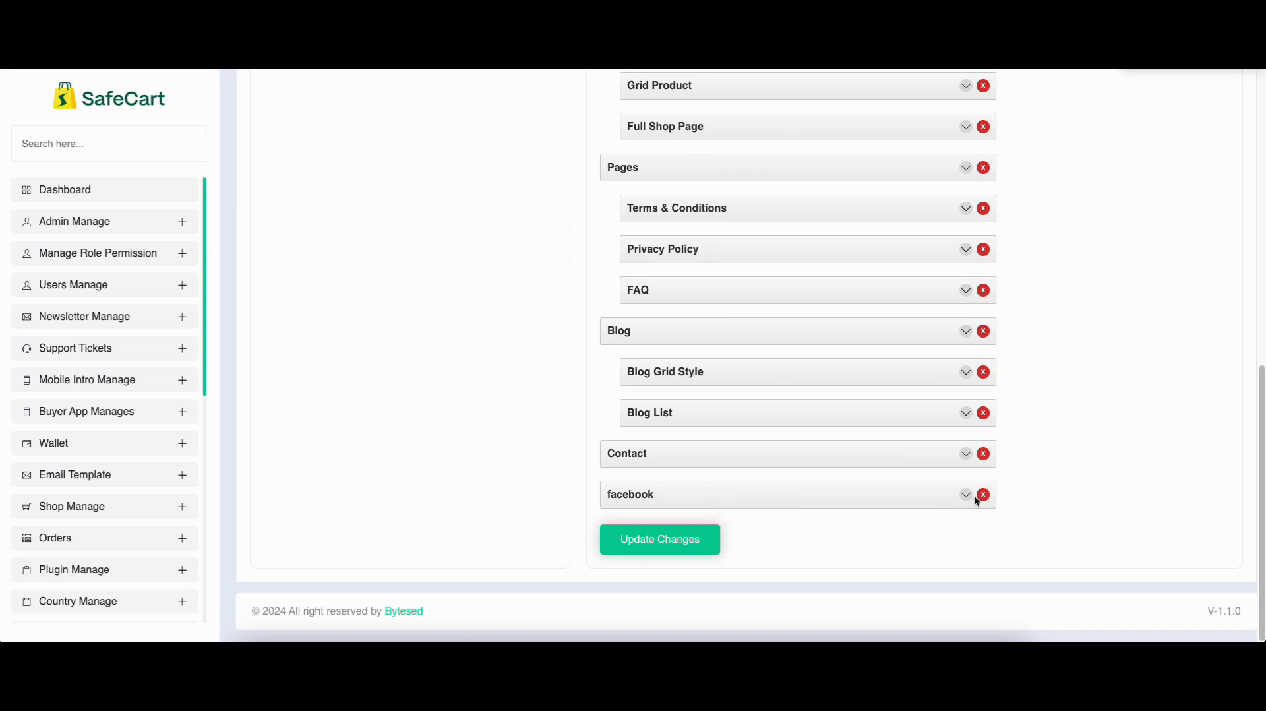
{"action": "left_click", "coordinate": [967, 496]}
{"action": "scroll", "coordinate": [1085, 378], "scroll_direction": "down", "scroll_amount": 1}
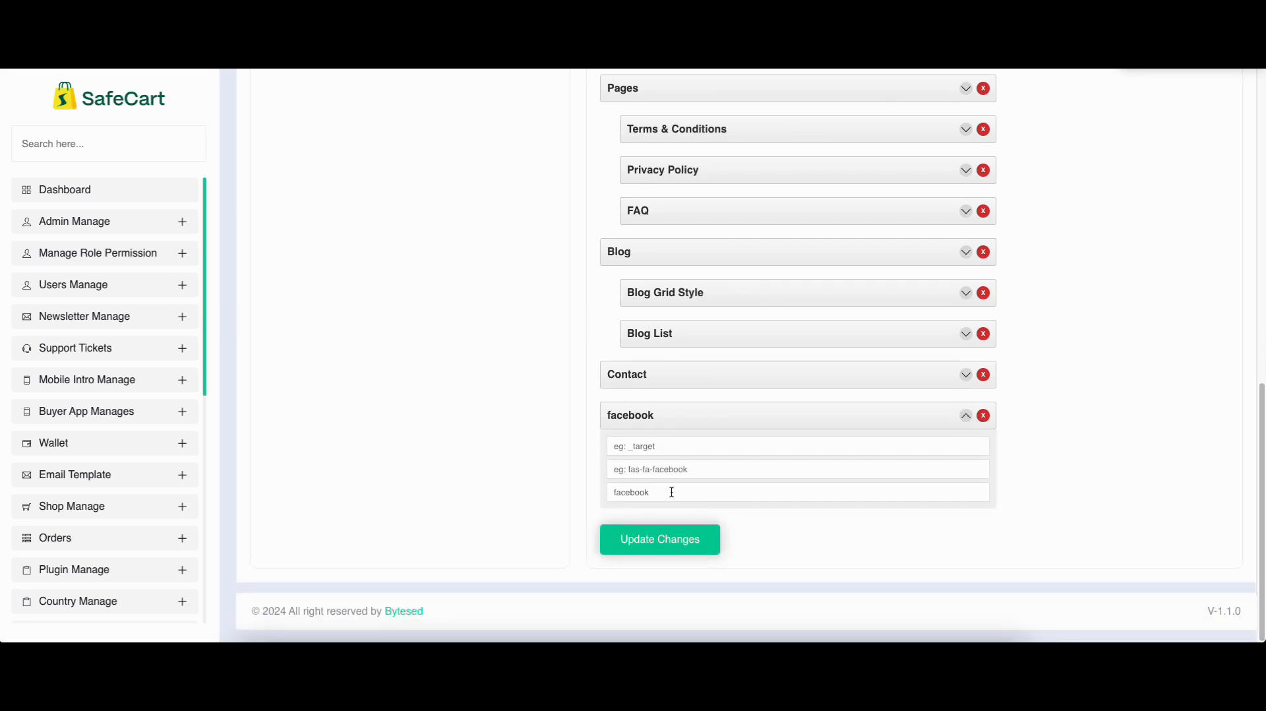
{"action": "left_click_drag", "start_coordinate": [666, 492], "coordinate": [607, 491]}
{"action": "left_click", "coordinate": [656, 491]}
{"action": "left_click", "coordinate": [659, 447]}
{"action": "left_click", "coordinate": [661, 469]}
{"action": "left_click", "coordinate": [968, 417]}
- Move the facebook entry above Contact in the menu structure, save it, and reload the storefront to check the order
{"action": "left_click_drag", "start_coordinate": [650, 495], "coordinate": [658, 453]}
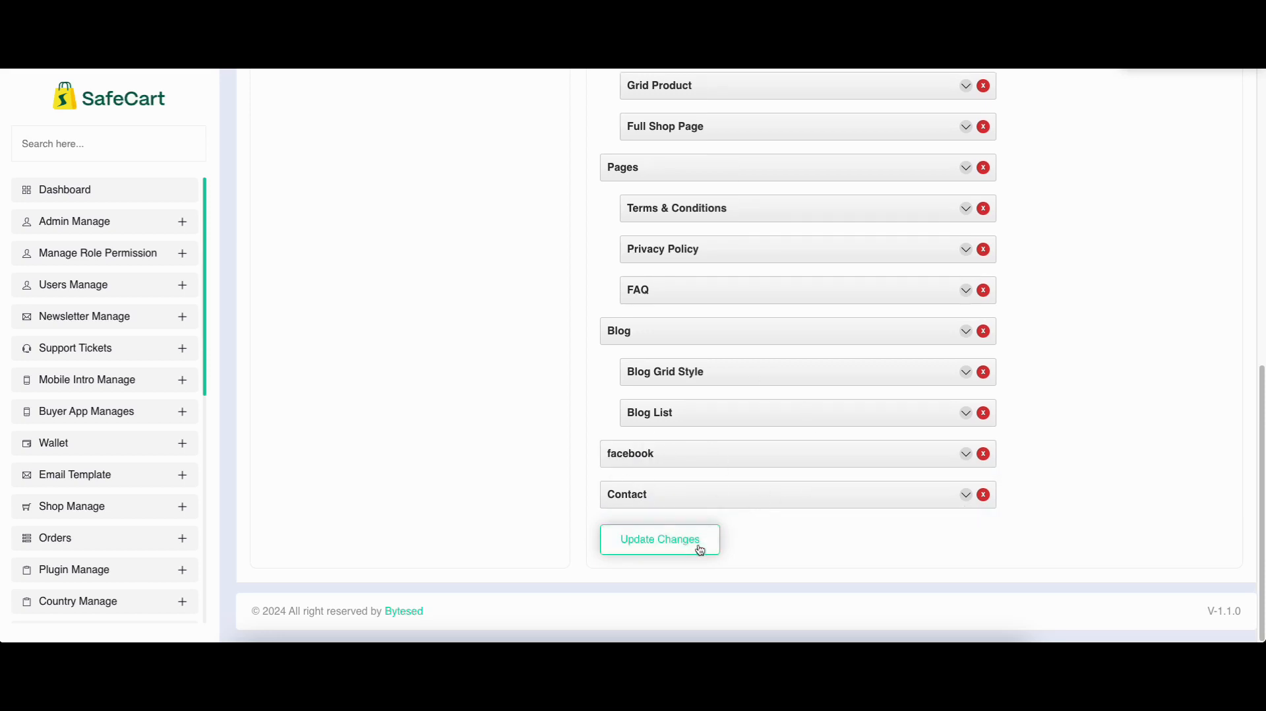
{"action": "left_click", "coordinate": [663, 539]}
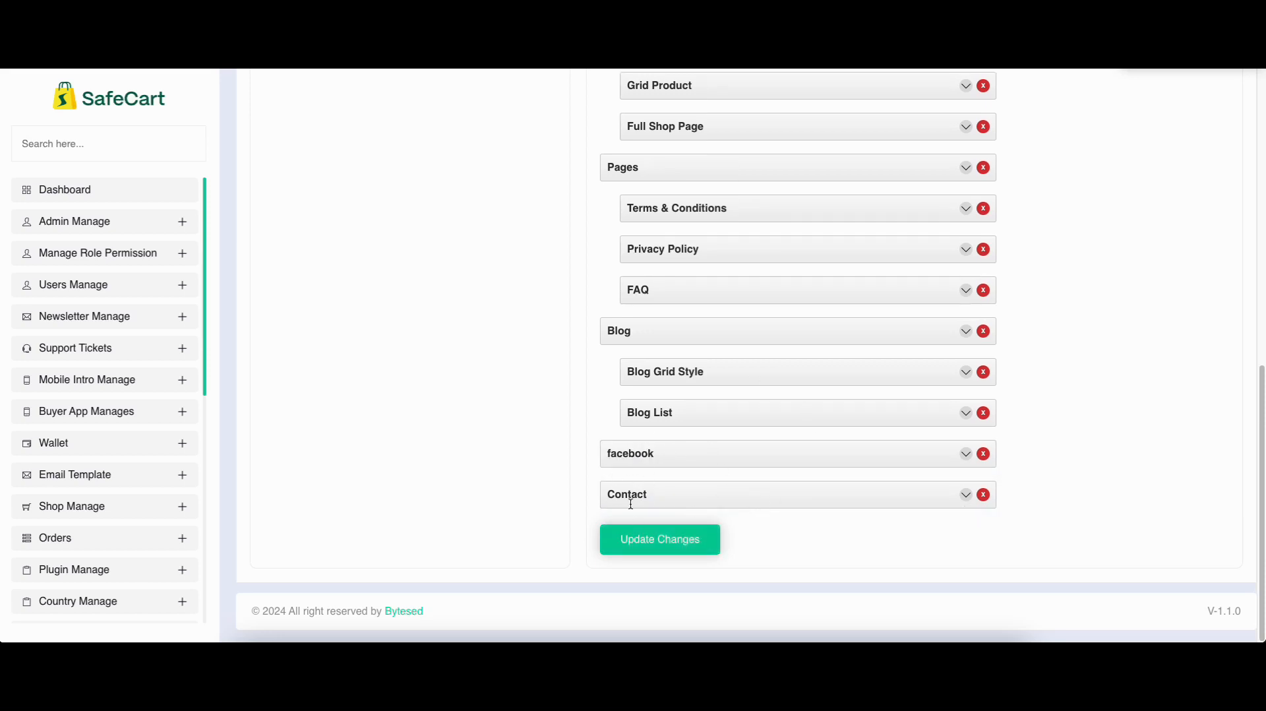
{"action": "left_click", "coordinate": [643, 541]}
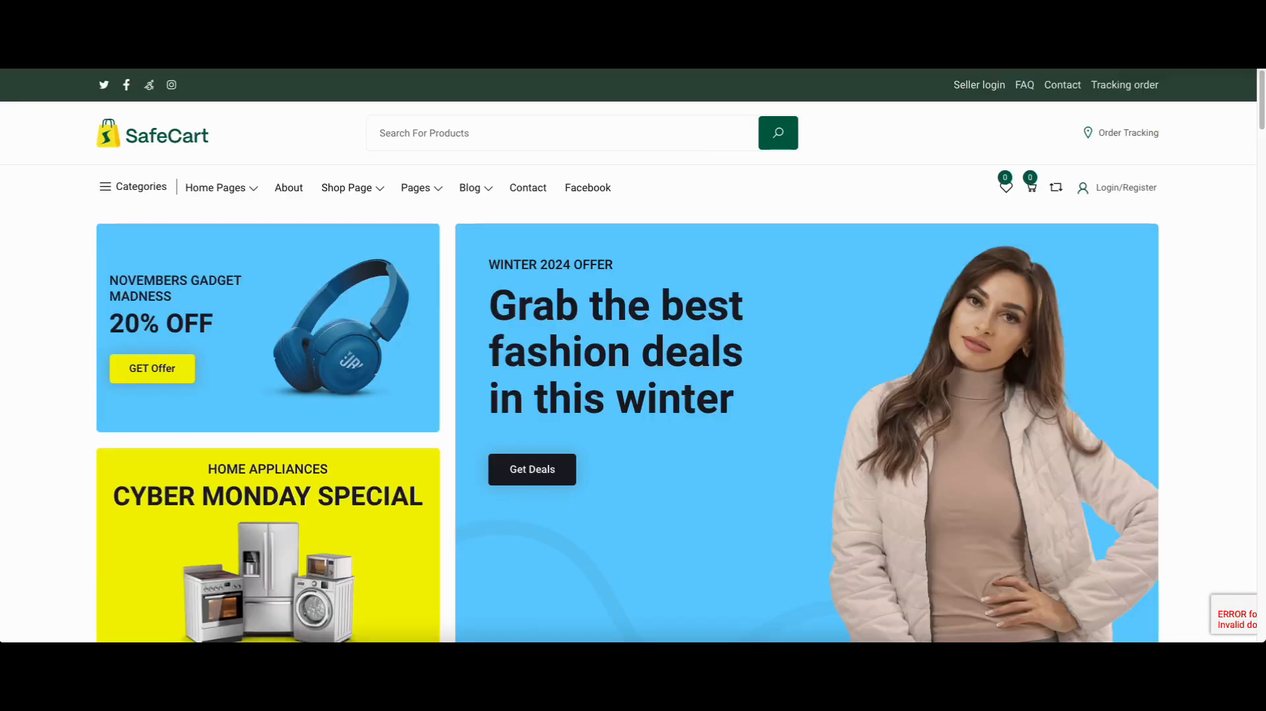
{"action": "right_click", "coordinate": [840, 211]}
{"action": "left_click", "coordinate": [858, 244]}
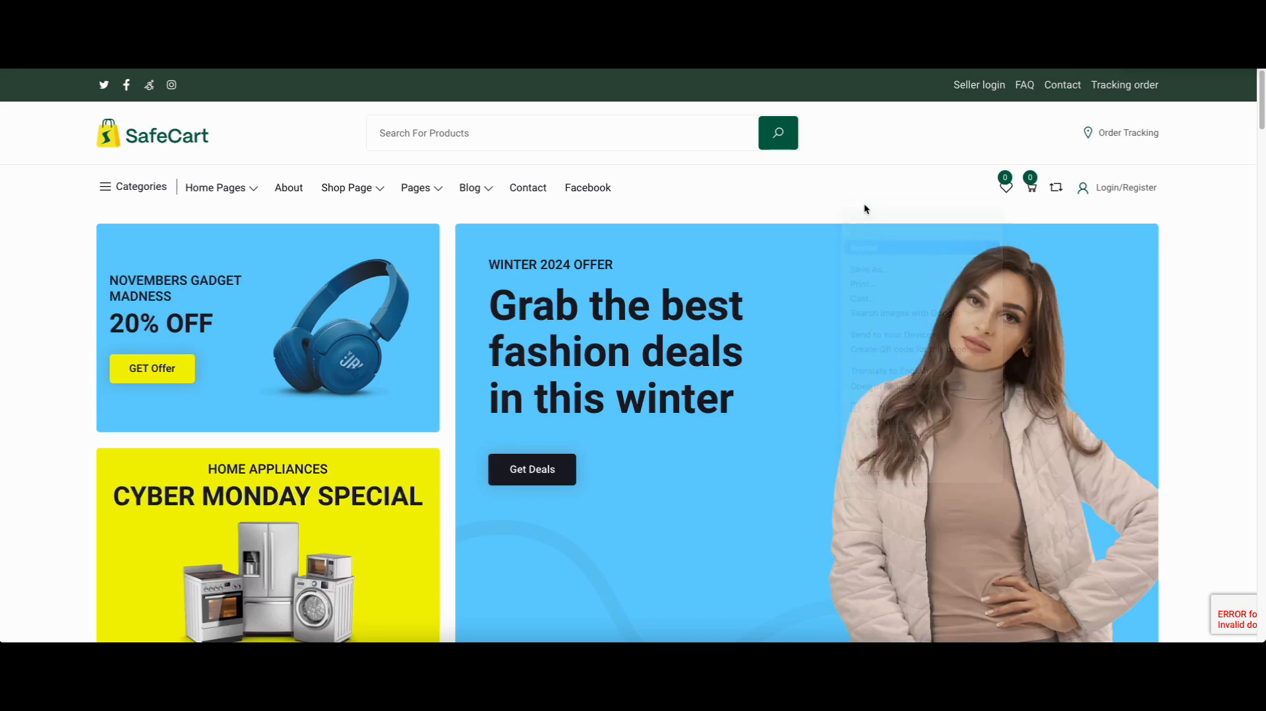